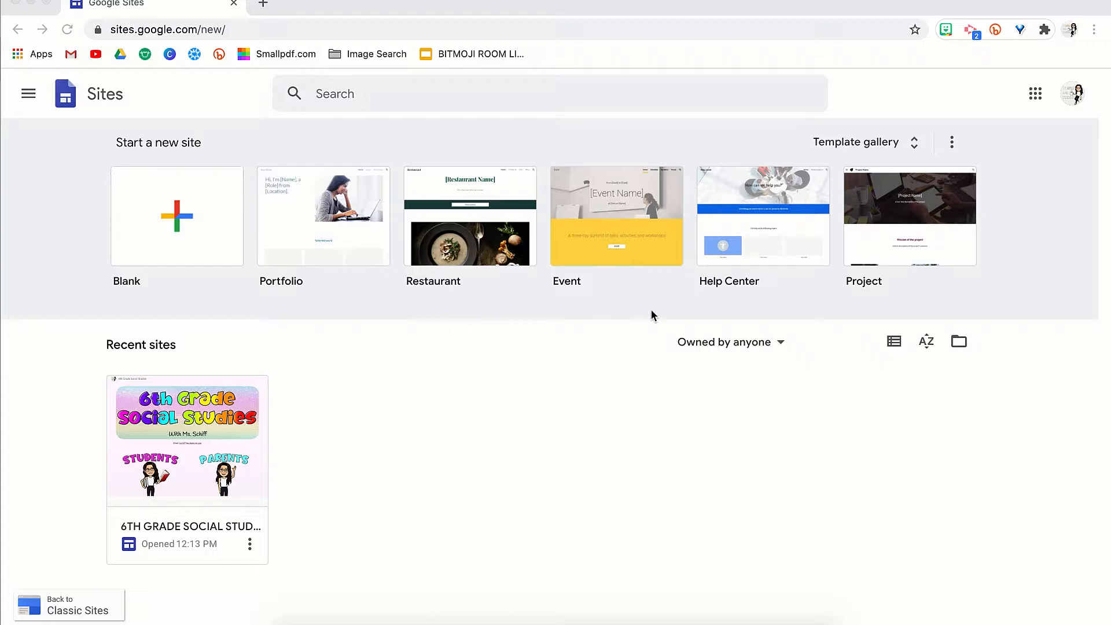
# Create a new blank site.
pyautogui.click(178, 223)
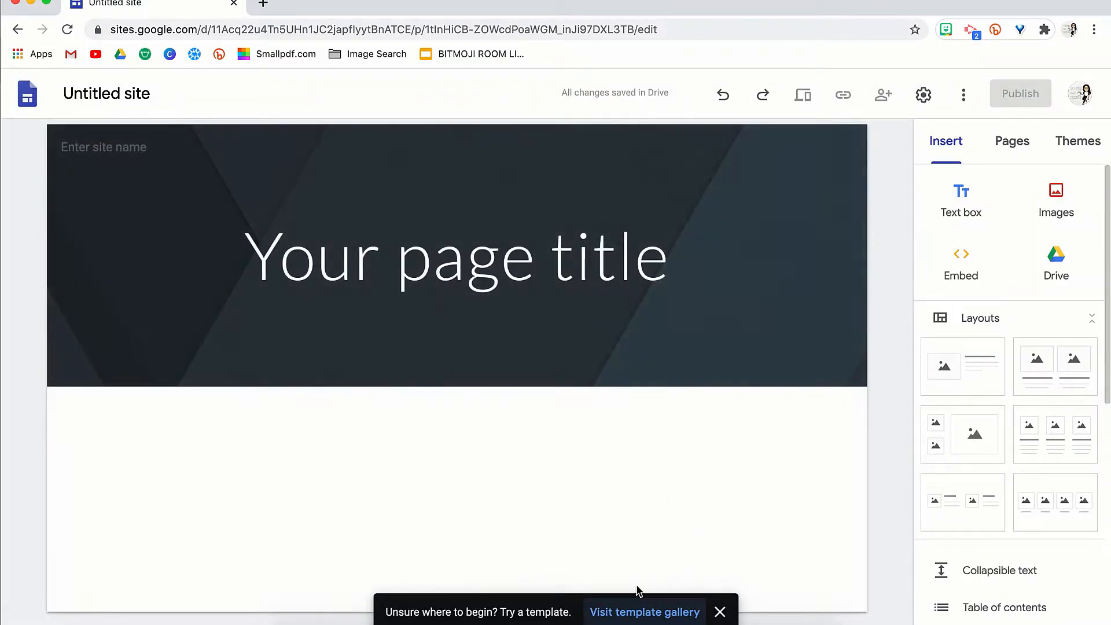
# Look through the personal, work and education designs in the template gallery and close it.
pyautogui.click(638, 612)
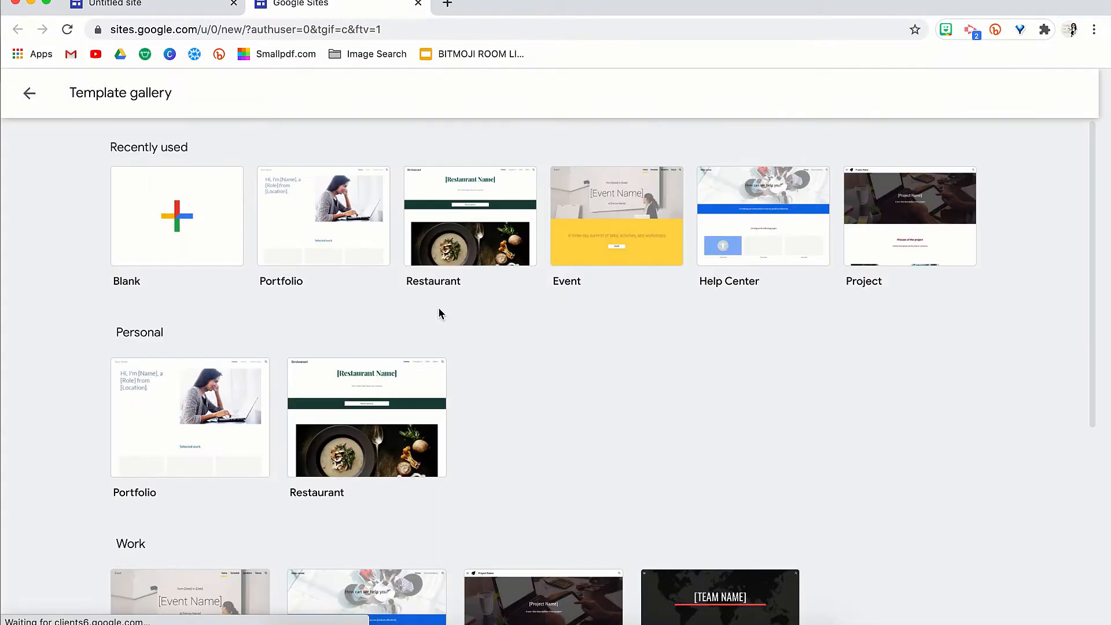
pyautogui.scroll(-2, 439, 312)
pyautogui.scroll(-5, 439, 312)
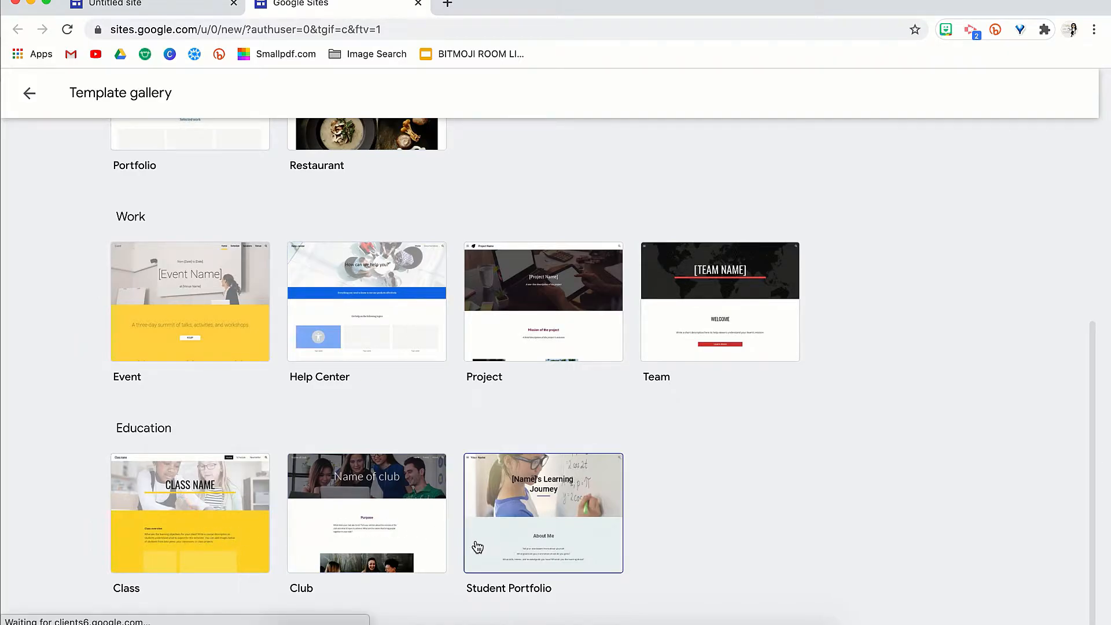
pyautogui.scroll(6, 218, 535)
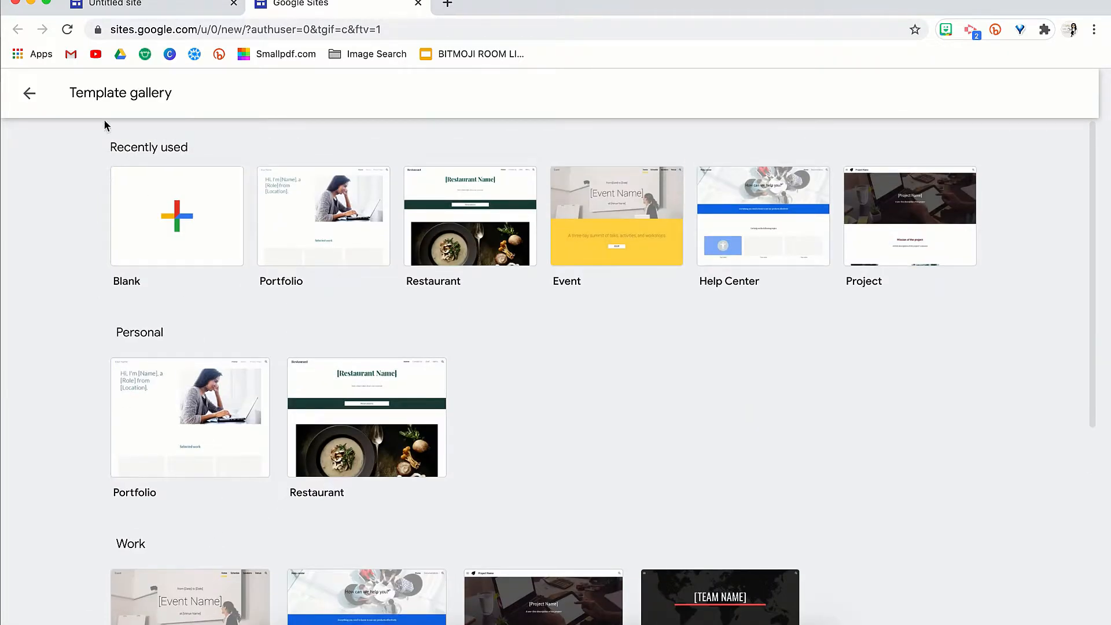
pyautogui.click(416, 4)
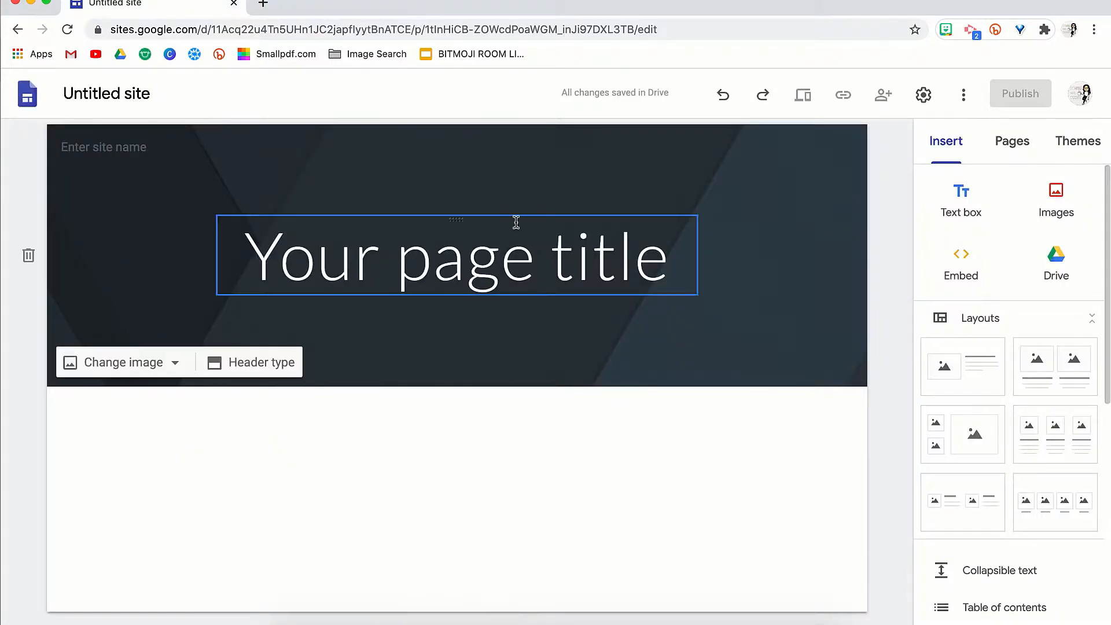
# Delete the page title header section and name the site SAMPLE SITE.
pyautogui.click(27, 267)
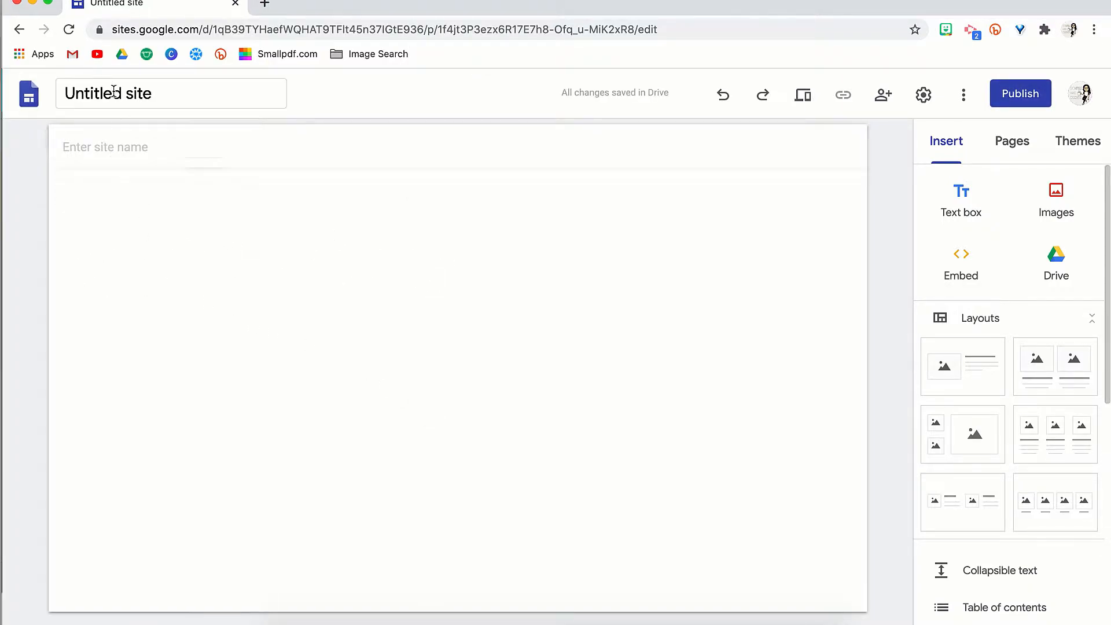
pyautogui.click(108, 93)
pyautogui.write('SAMPLE SITE')
pyautogui.press('Return')
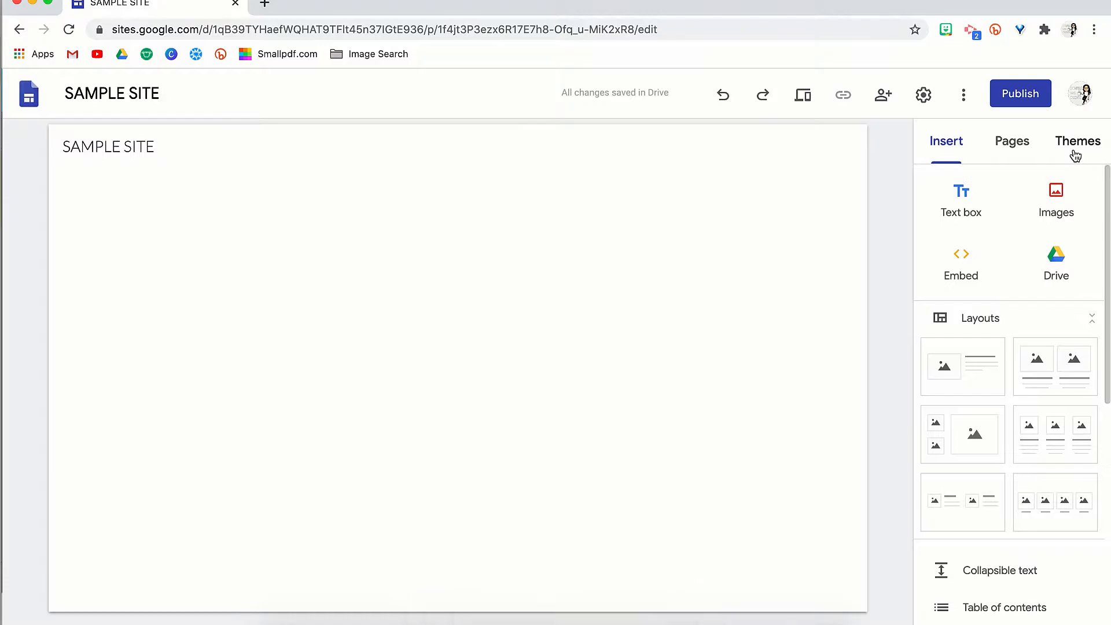
# Try the Classic font style on the Simple theme and set it to Heavy.
pyautogui.click(1075, 153)
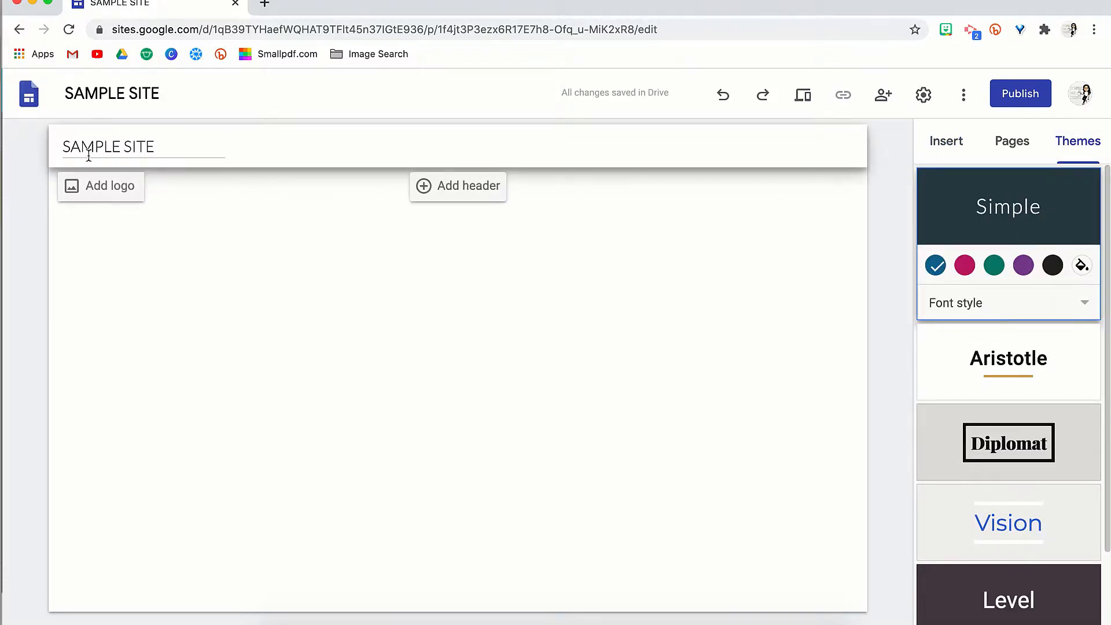
pyautogui.click(1009, 303)
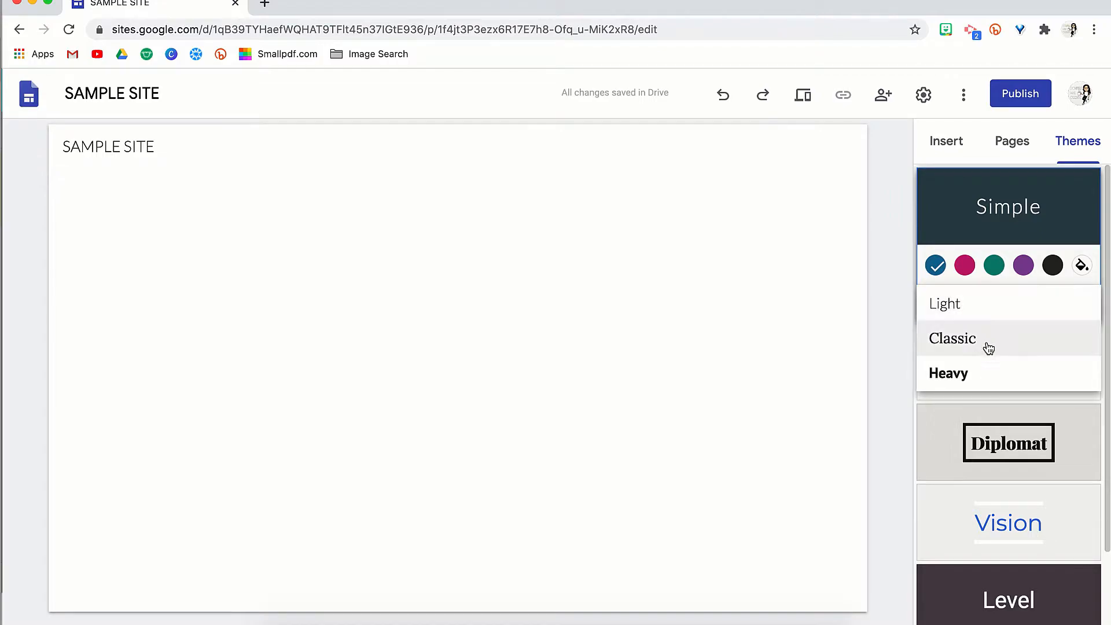
pyautogui.click(986, 347)
pyautogui.click(992, 305)
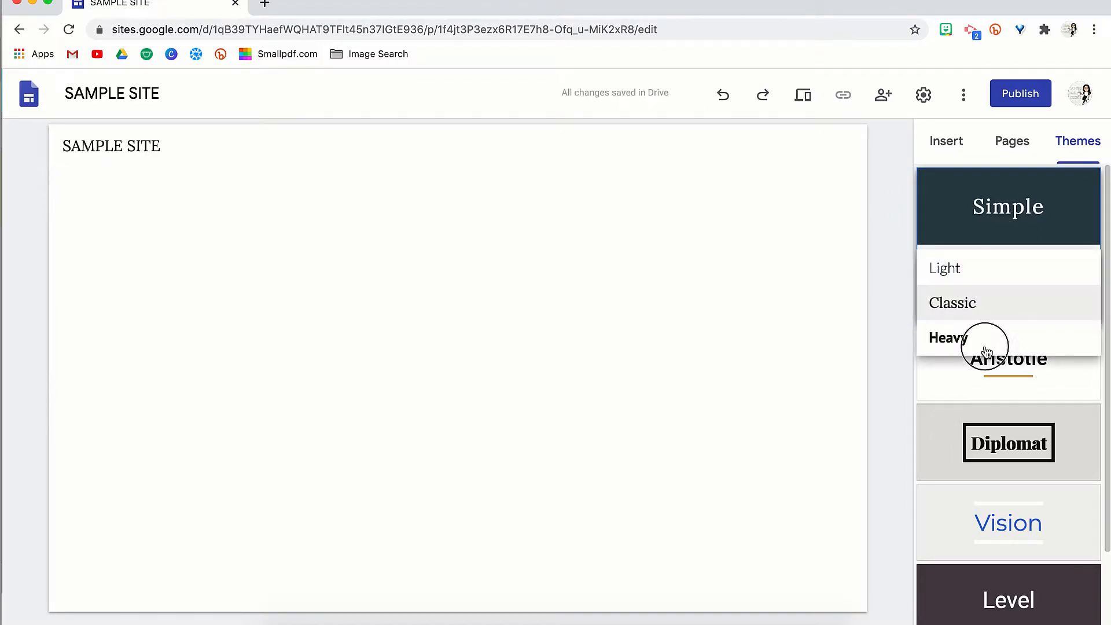
pyautogui.click(986, 350)
# Try the Aristotle theme with its Classic font style, followed by the Diplomat, Vision and Level themes.
pyautogui.click(1000, 369)
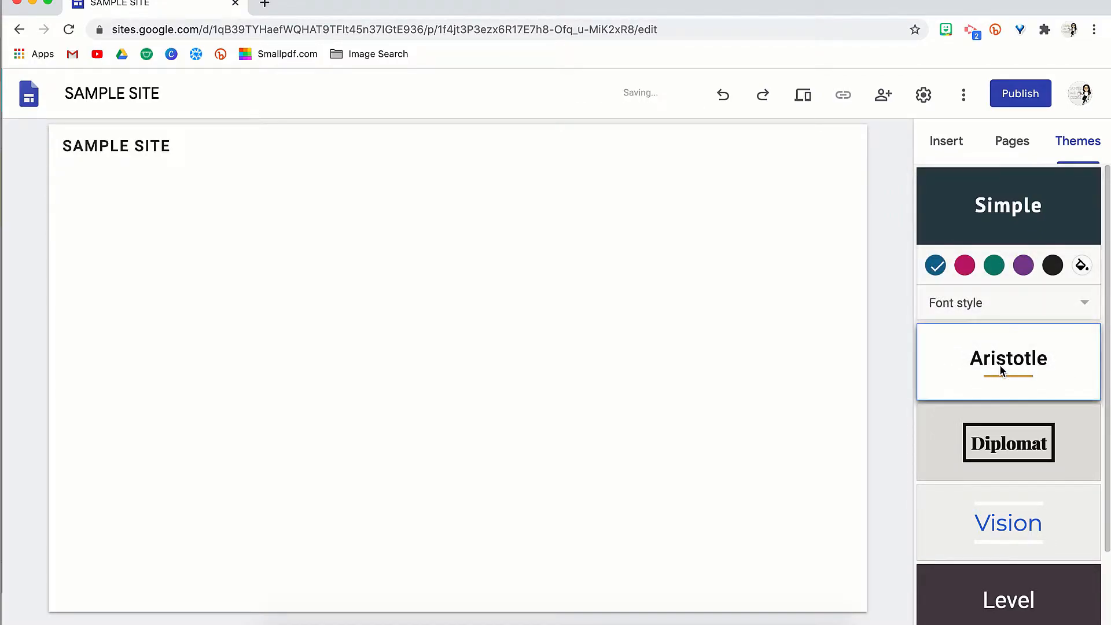
pyautogui.click(1044, 386)
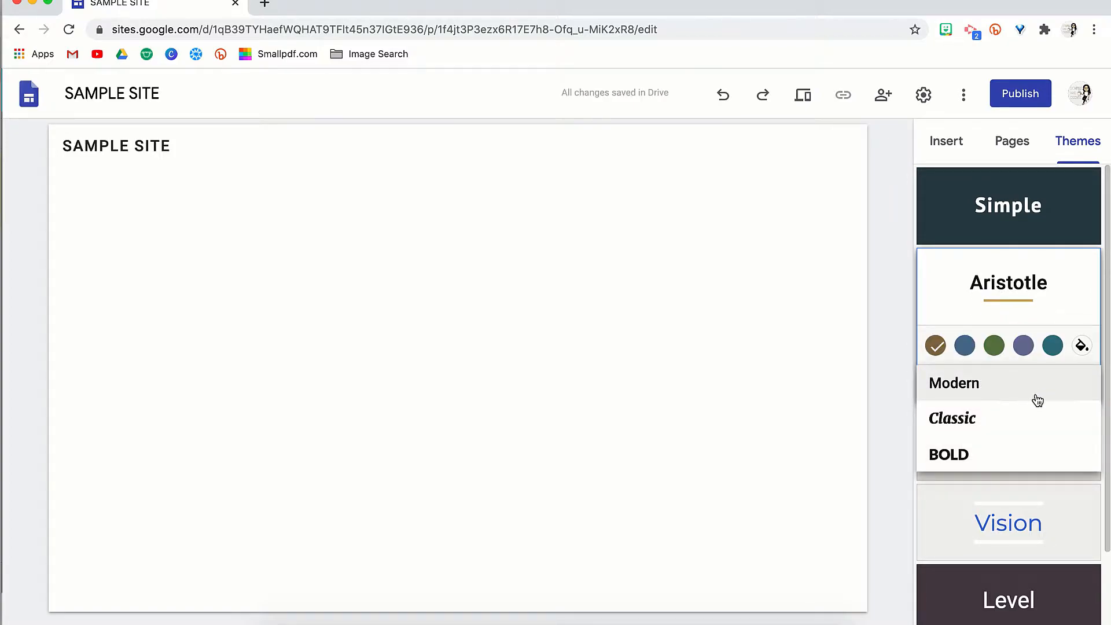
pyautogui.click(1012, 418)
pyautogui.click(1040, 446)
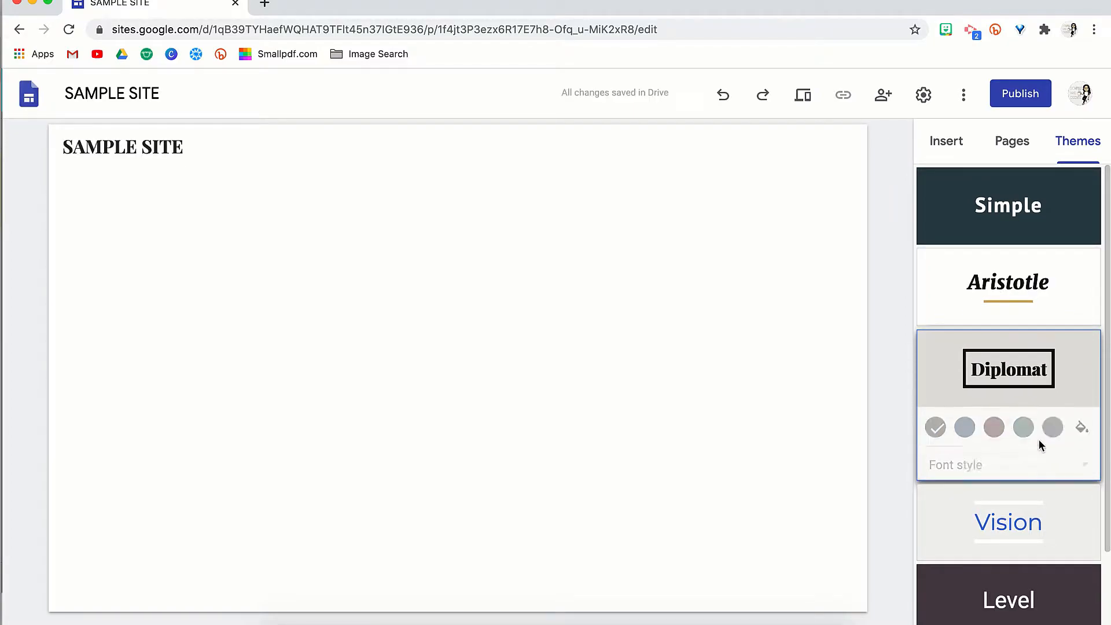
pyautogui.click(1031, 508)
pyautogui.click(1020, 602)
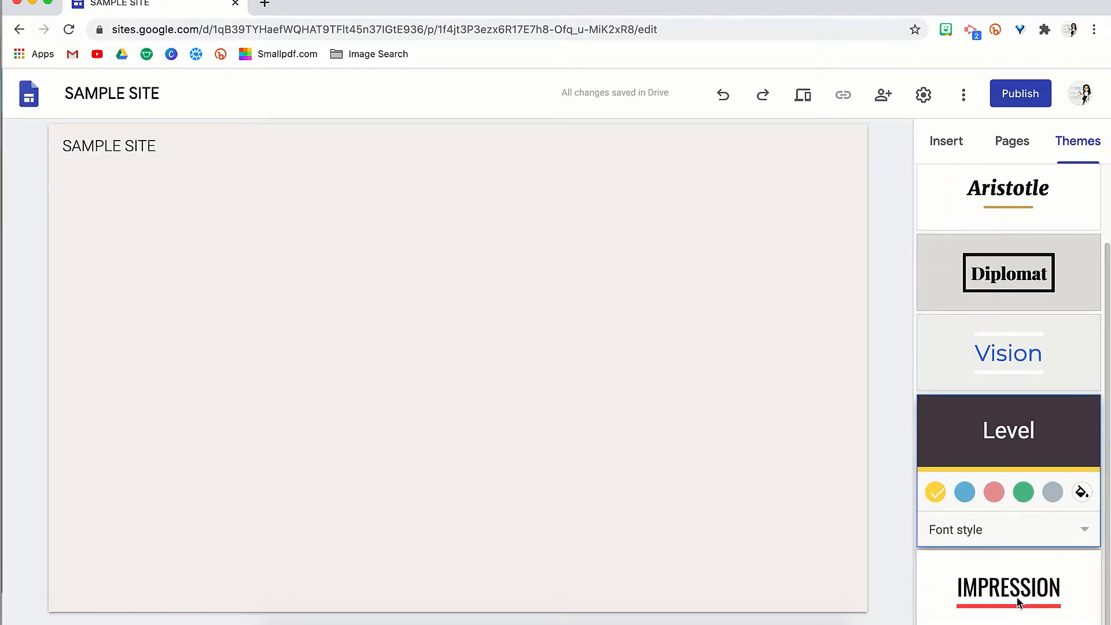
pyautogui.click(1030, 596)
pyautogui.click(1032, 535)
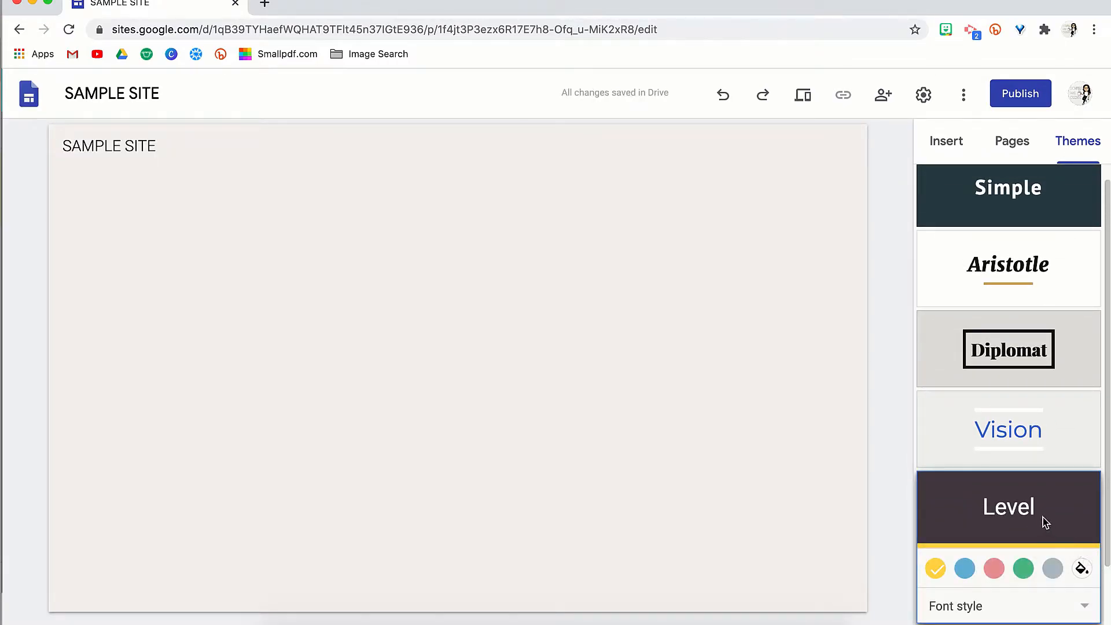
pyautogui.scroll(-2, 1043, 516)
pyautogui.scroll(2, 1024, 379)
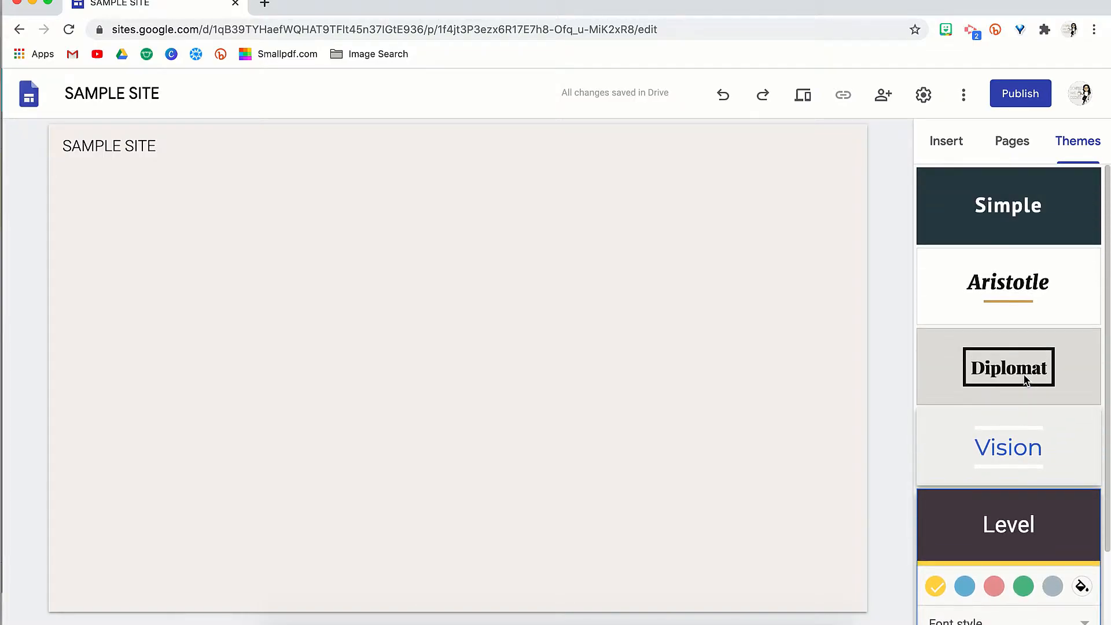
# Apply the Simple theme and try its pink, green, purple and black preset colors.
pyautogui.click(1059, 206)
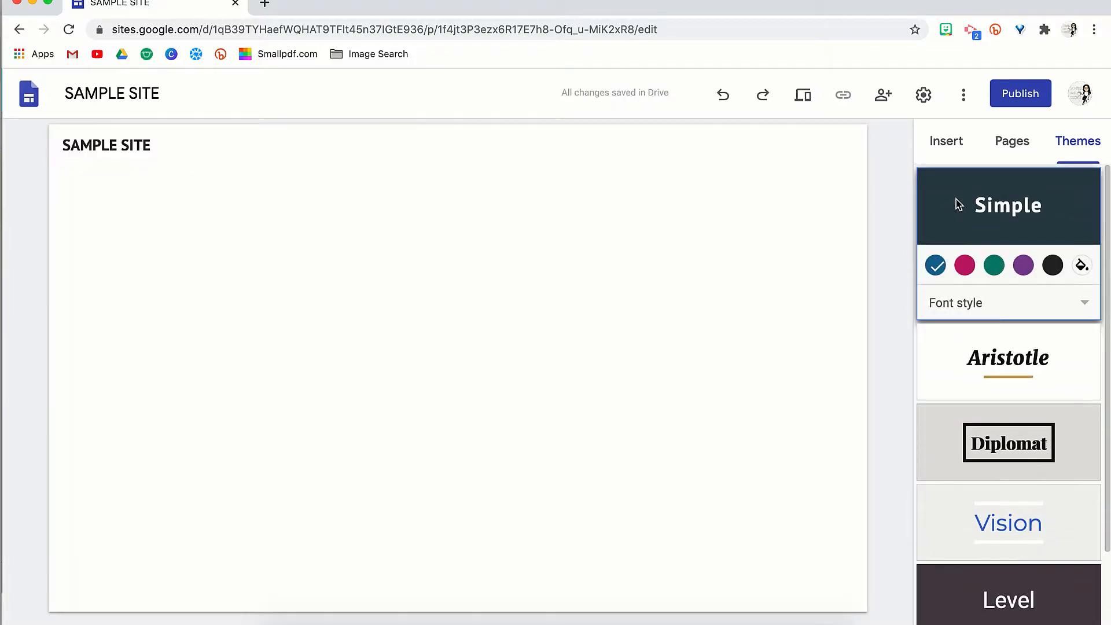
pyautogui.click(965, 269)
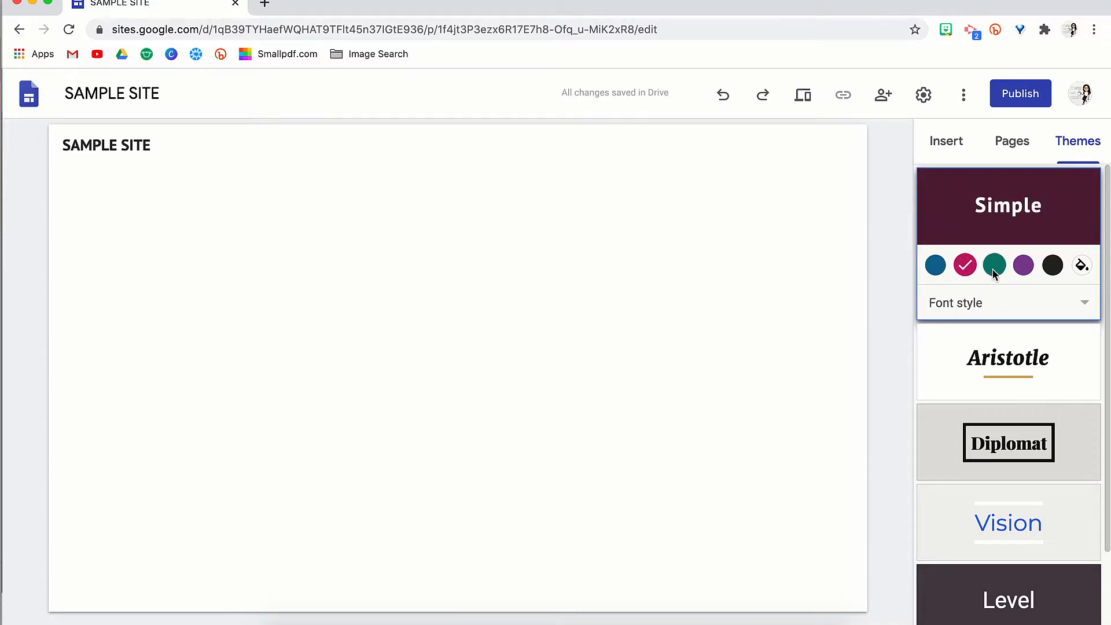
pyautogui.click(994, 266)
pyautogui.click(1023, 266)
pyautogui.click(1053, 266)
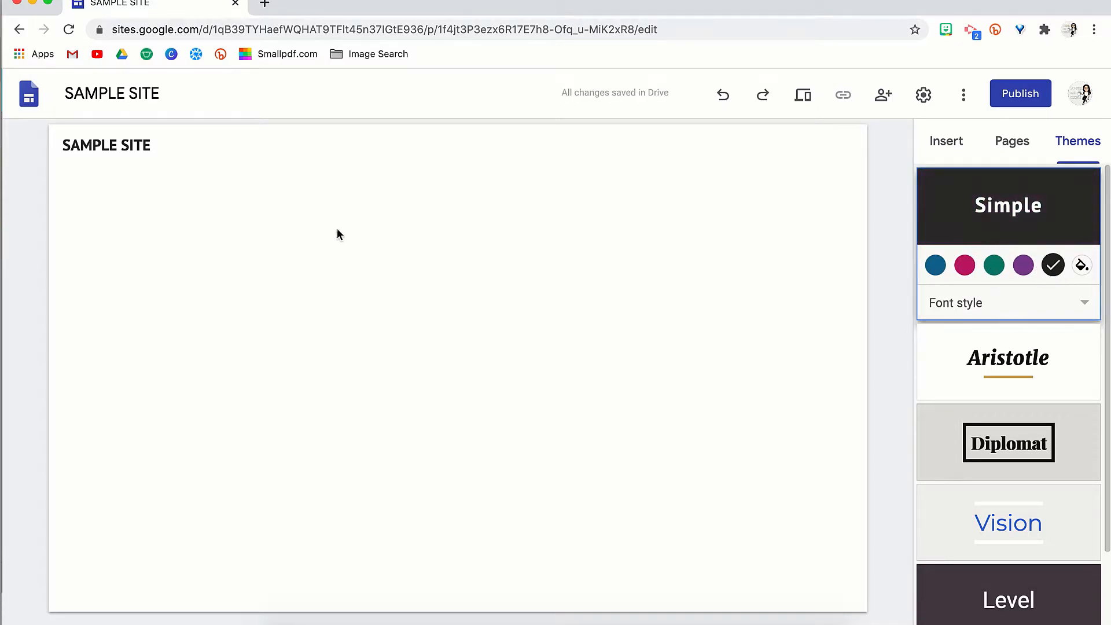
# Give the Simple theme a custom pale pink color.
pyautogui.click(1081, 265)
pyautogui.moveTo(1084, 303)
pyautogui.mouseDown()
pyautogui.moveTo(927, 300)
pyautogui.moveTo(936, 299)
pyautogui.mouseUp()
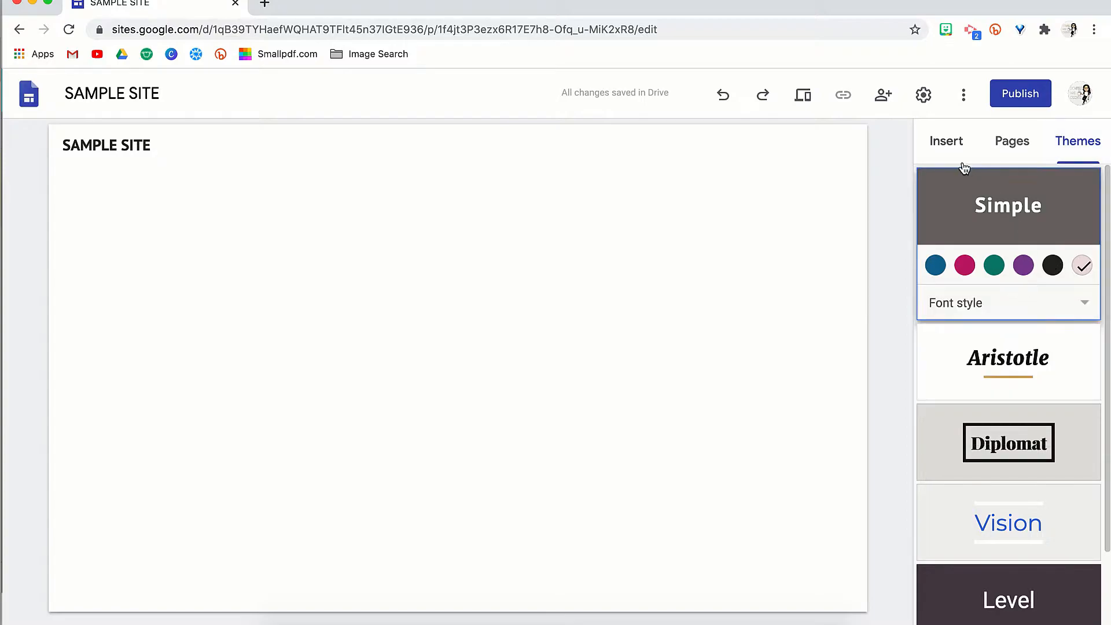
# Upload the image HEADER.001.png from the HEADER folder in Downloads to the page.
pyautogui.click(947, 146)
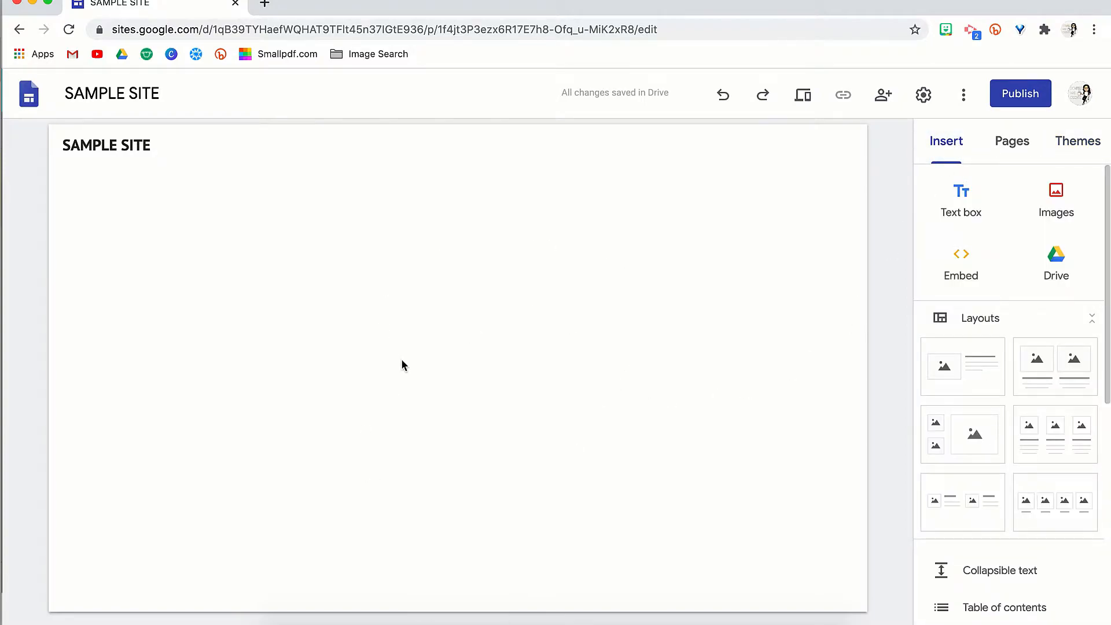
pyautogui.click(1054, 203)
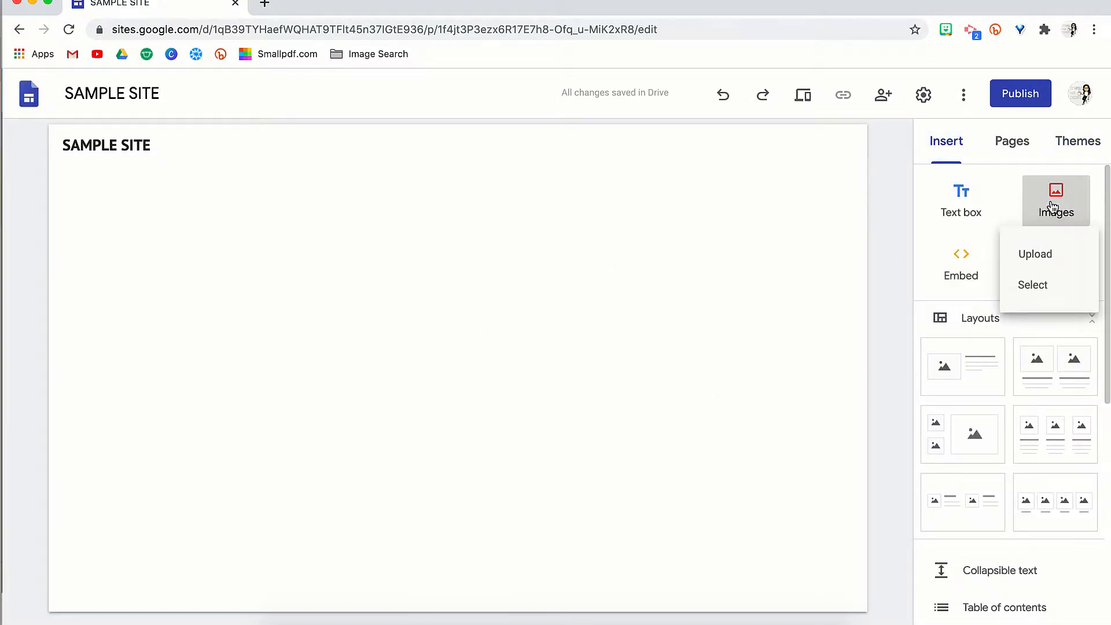
pyautogui.click(1036, 265)
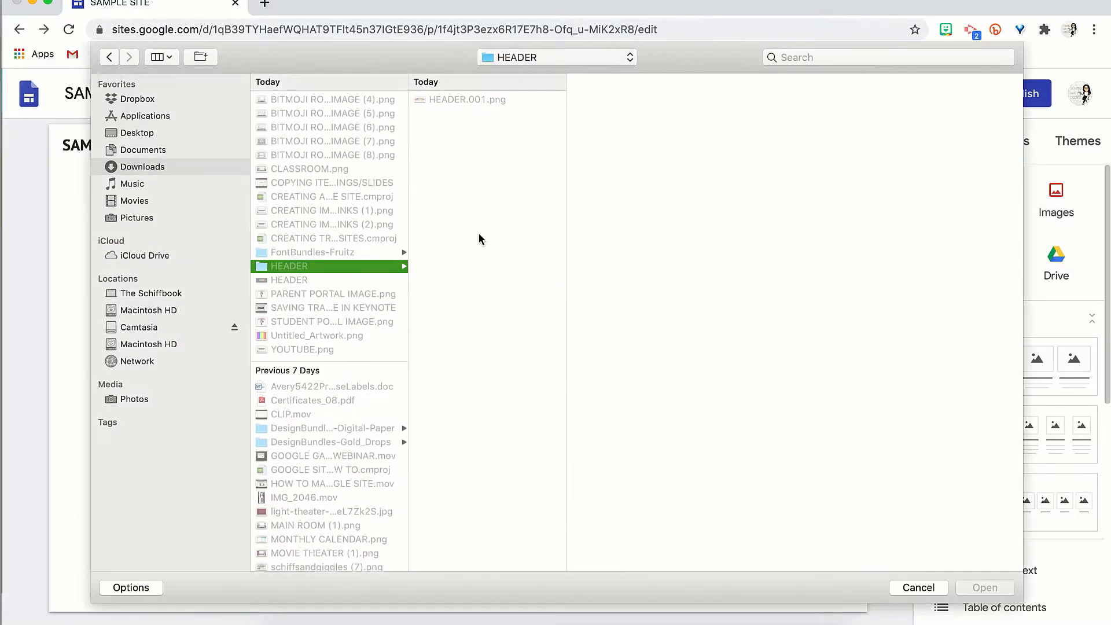
pyautogui.click(360, 266)
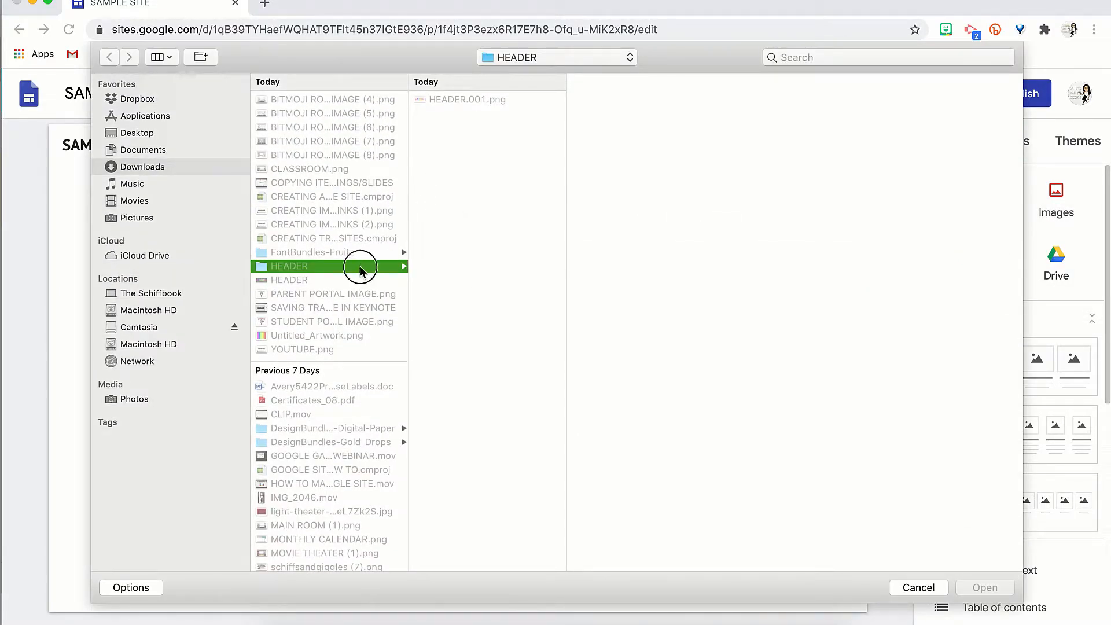
pyautogui.click(486, 104)
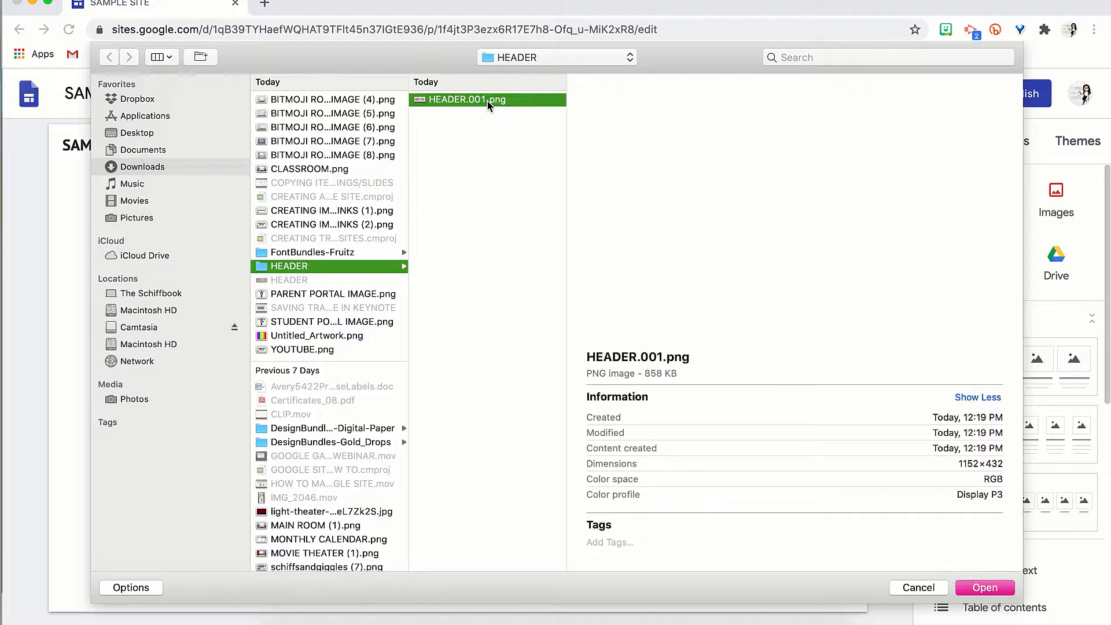
pyautogui.click(988, 591)
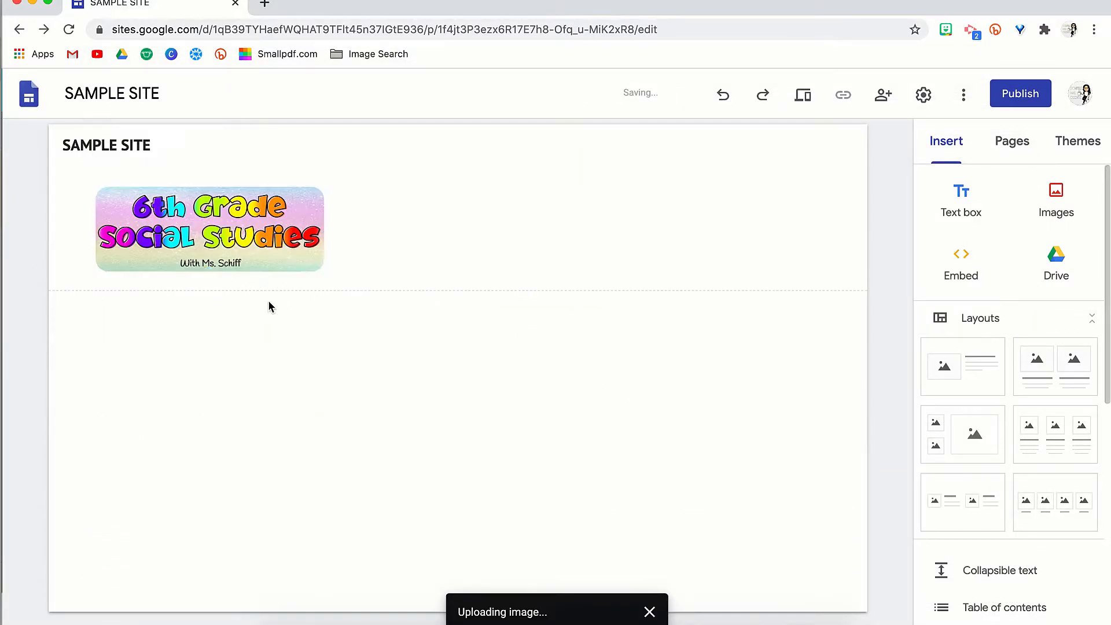
# Enlarge the header image to span the page's content width and uncrop it to show the whole banner.
pyautogui.click(327, 273)
pyautogui.moveTo(327, 273); pyautogui.dragTo(822, 307)
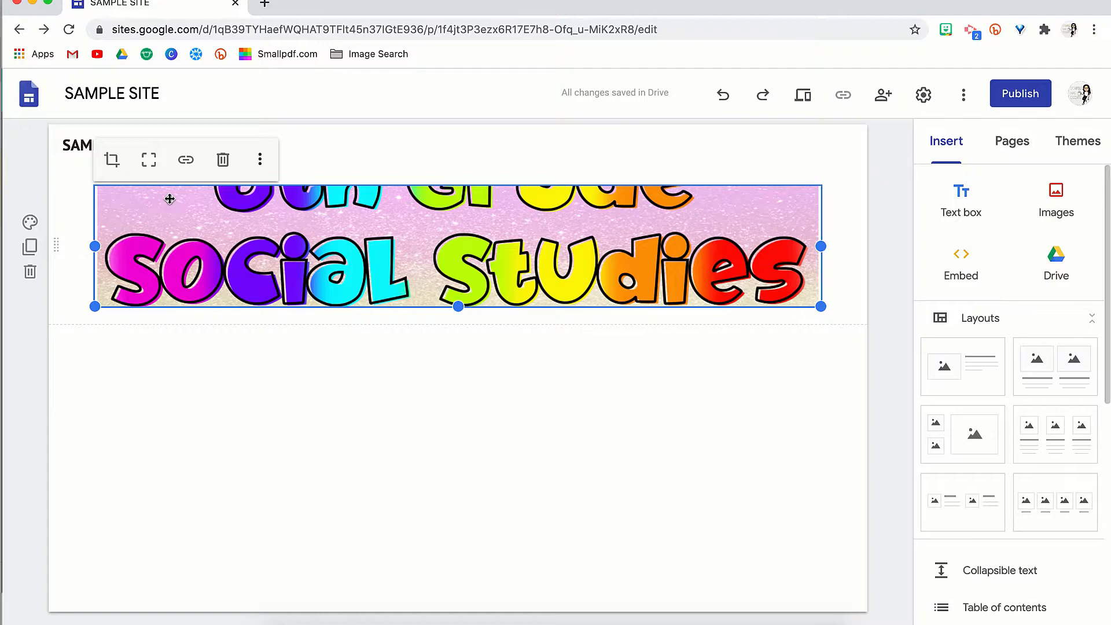
pyautogui.click(150, 167)
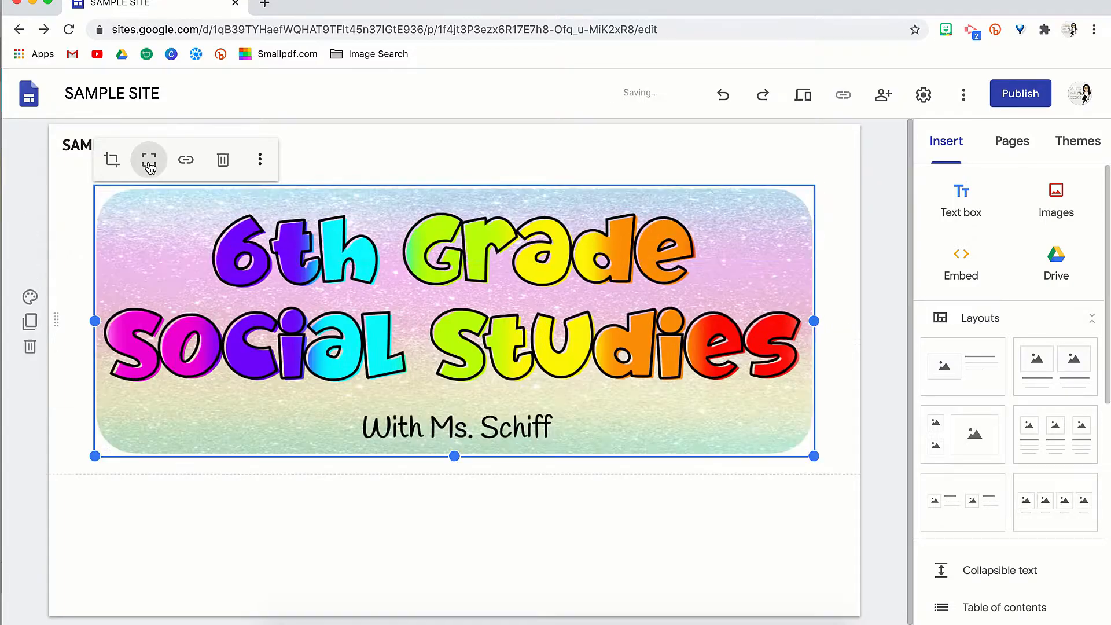
pyautogui.click(519, 535)
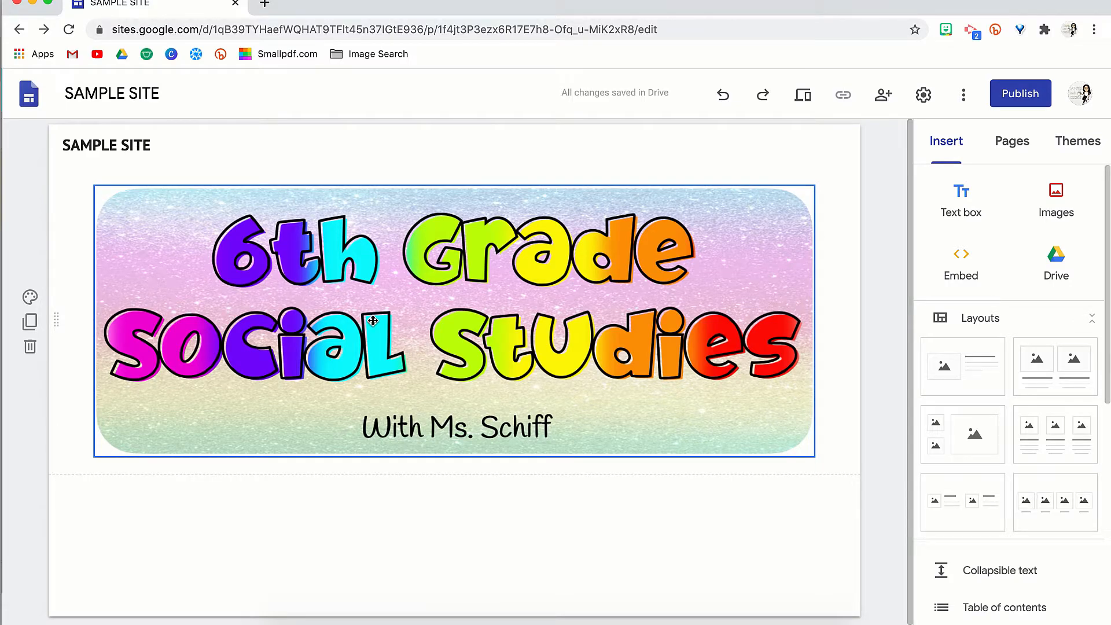
# Try the Emphasis 1 background on the banner section and set it to Emphasis 2.
pyautogui.click(31, 297)
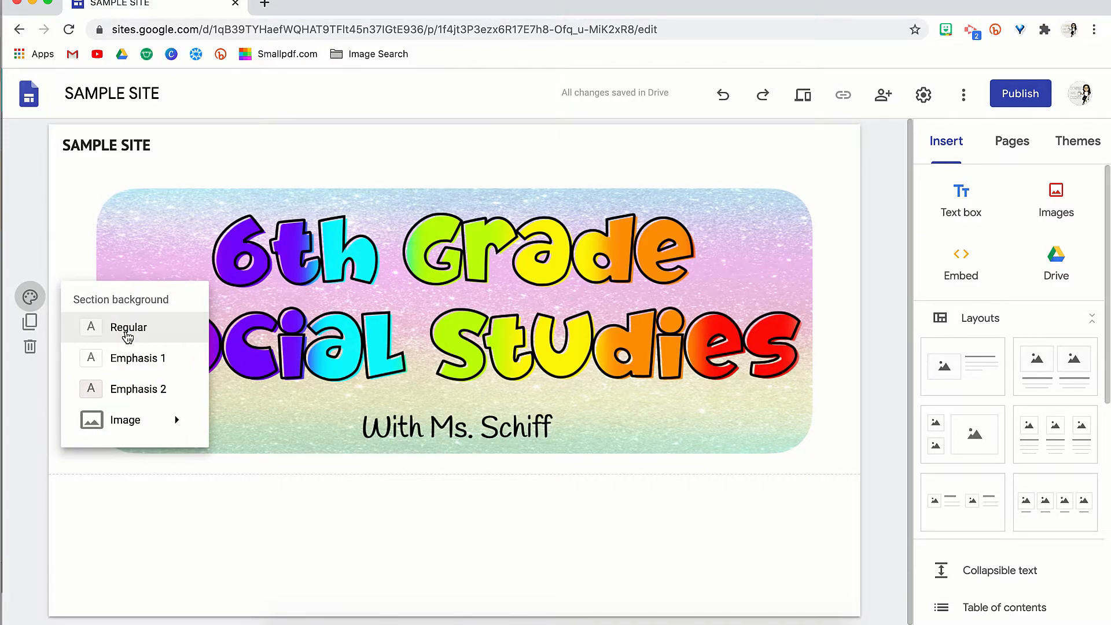
pyautogui.click(130, 360)
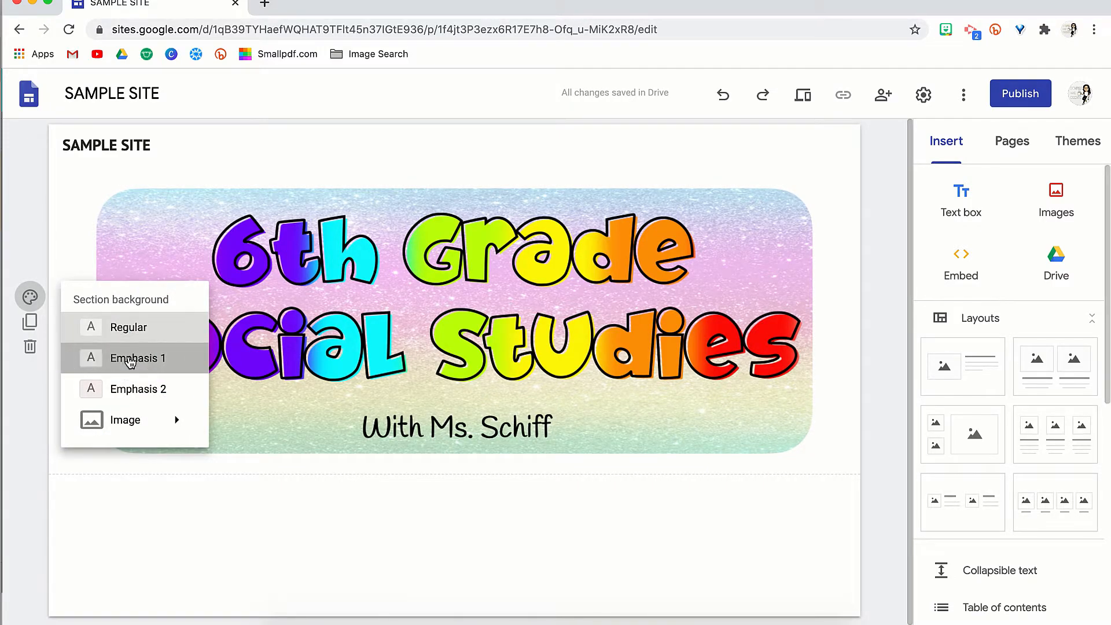
pyautogui.click(30, 297)
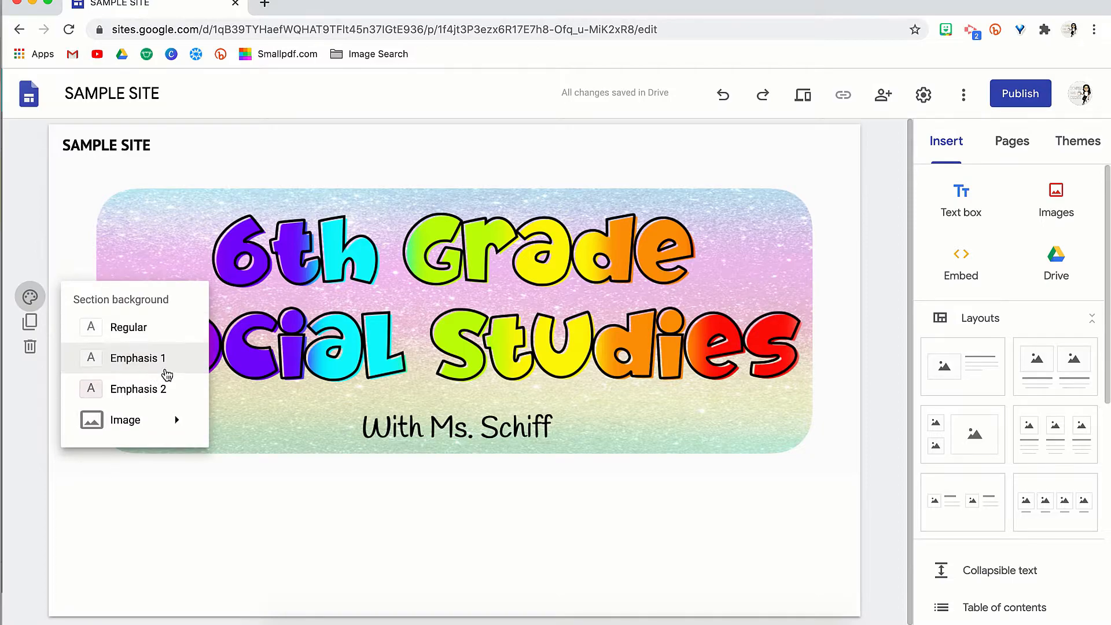
pyautogui.click(155, 393)
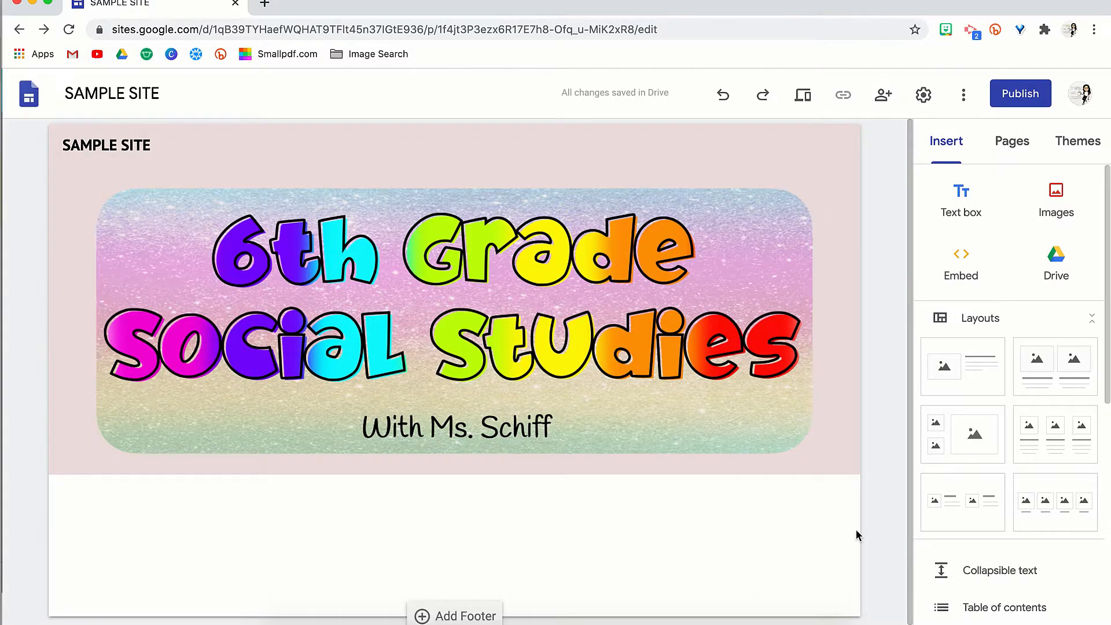
# Try the custom pale pink #fef3ff as the Simple theme's color.
pyautogui.click(1074, 156)
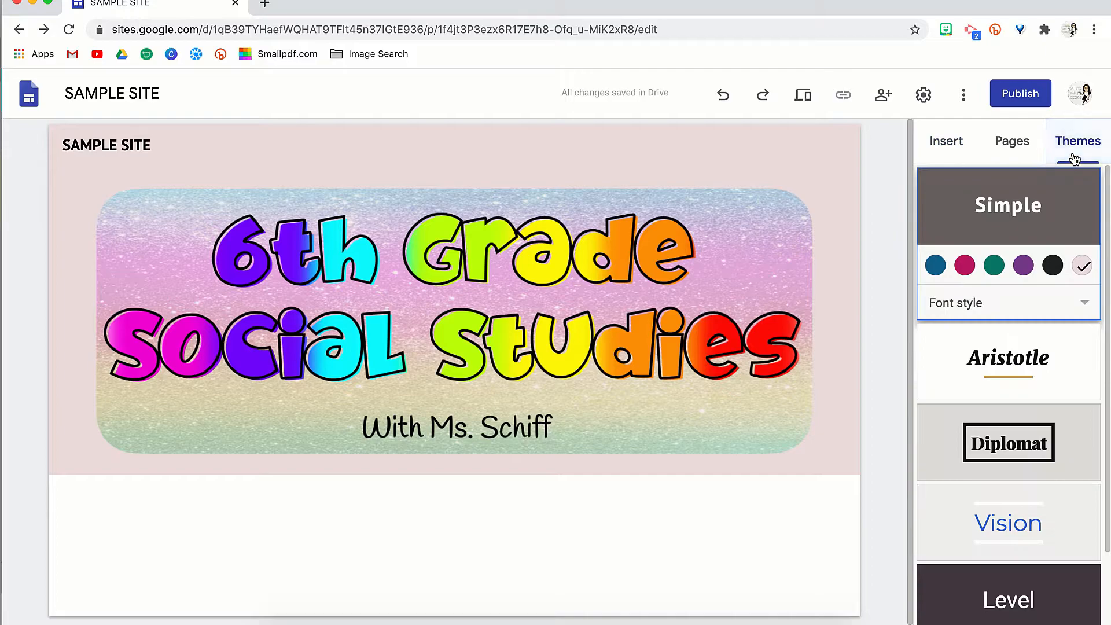
pyautogui.click(30, 296)
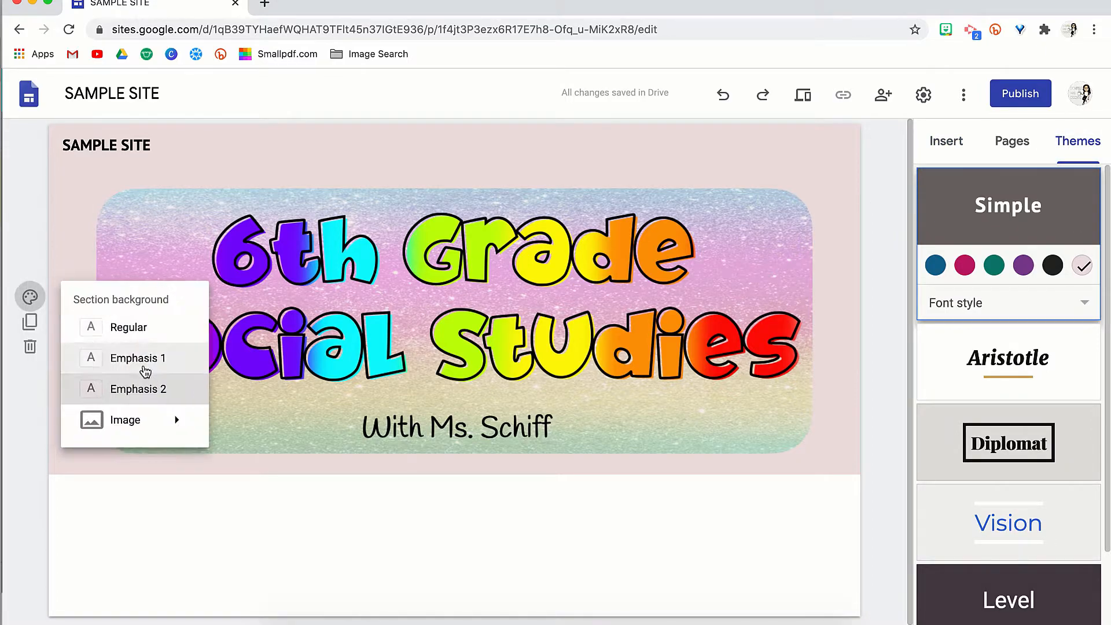
pyautogui.click(1044, 272)
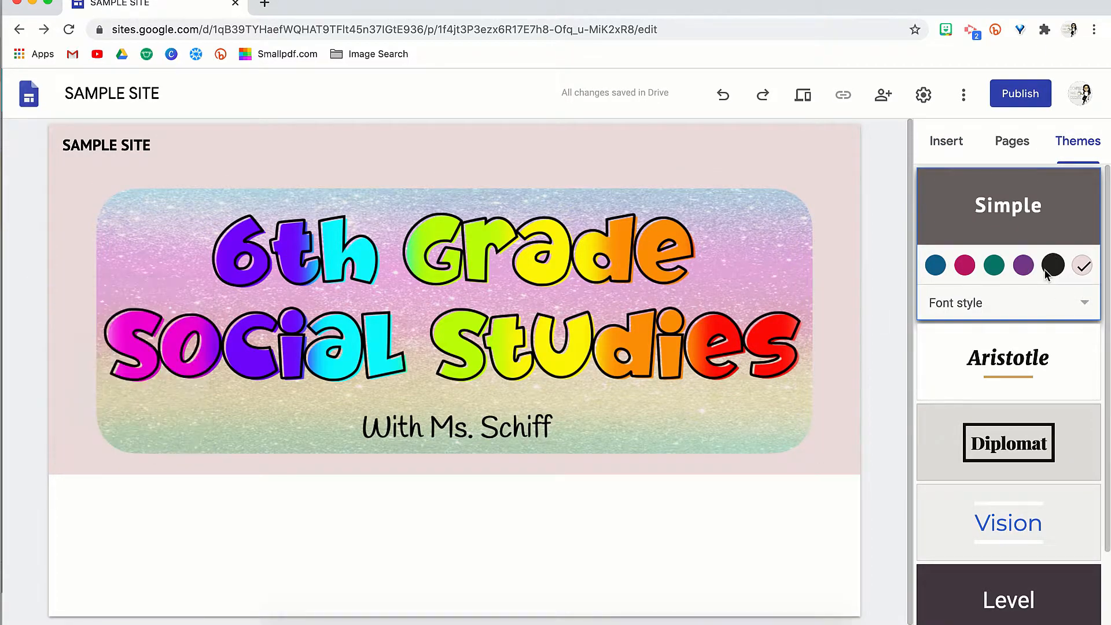
pyautogui.click(1022, 266)
pyautogui.click(987, 269)
pyautogui.click(964, 265)
pyautogui.click(1081, 265)
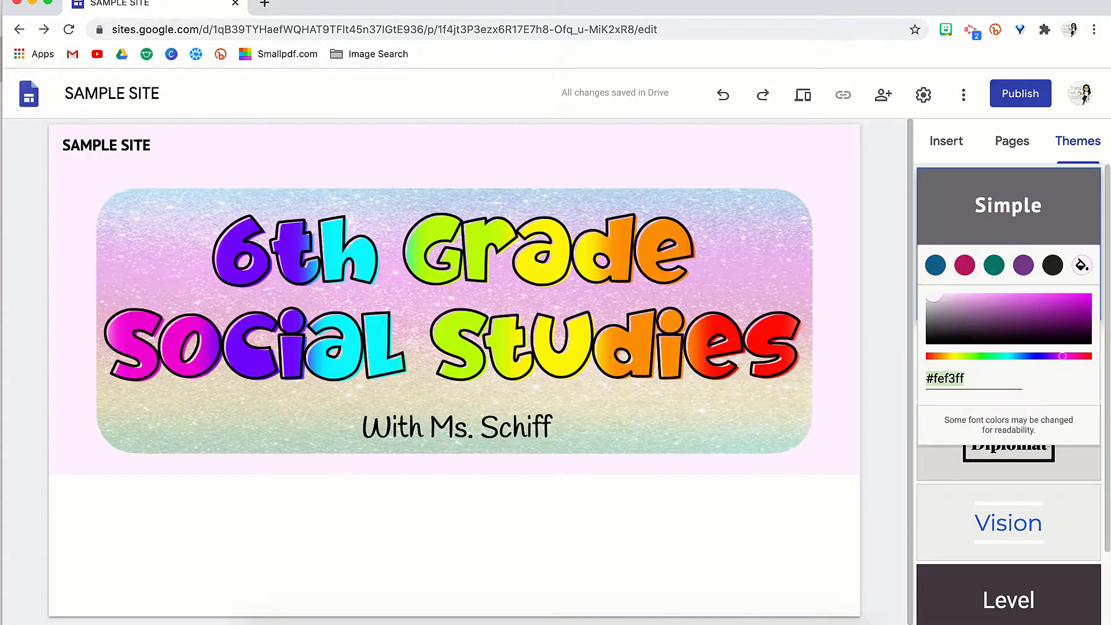
# Open html-color-codes.info/colors-from-image/ in a new browser tab and upload HEADER.001.png from the HEADER folder there.
pyautogui.click(265, 4)
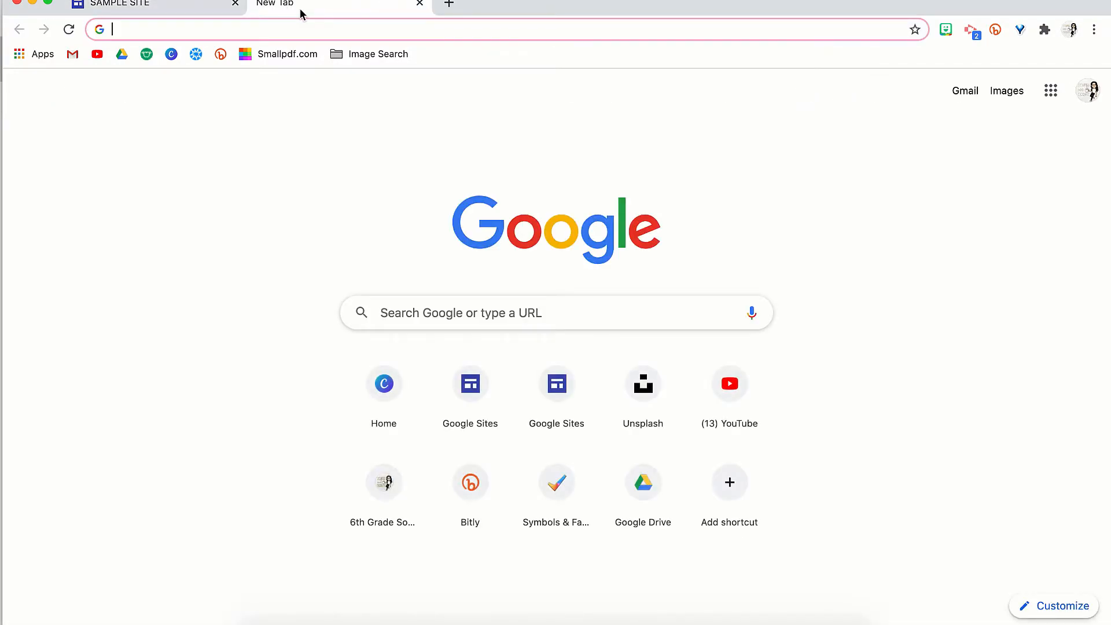
pyautogui.write('https://html-color-codes.info/colors-from-image/')
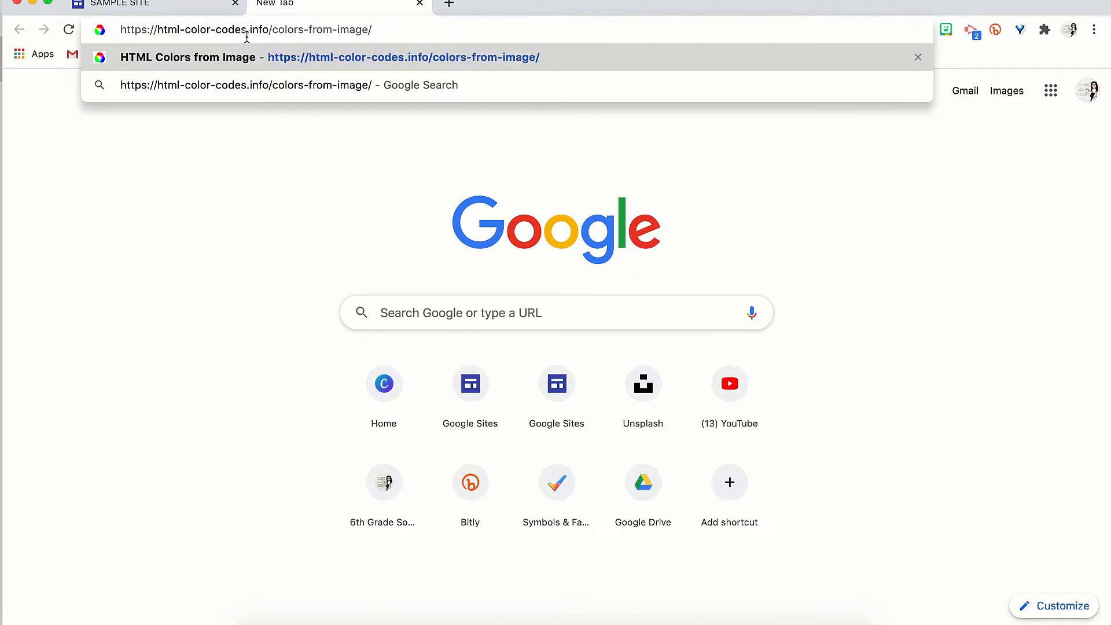
pyautogui.press('Return')
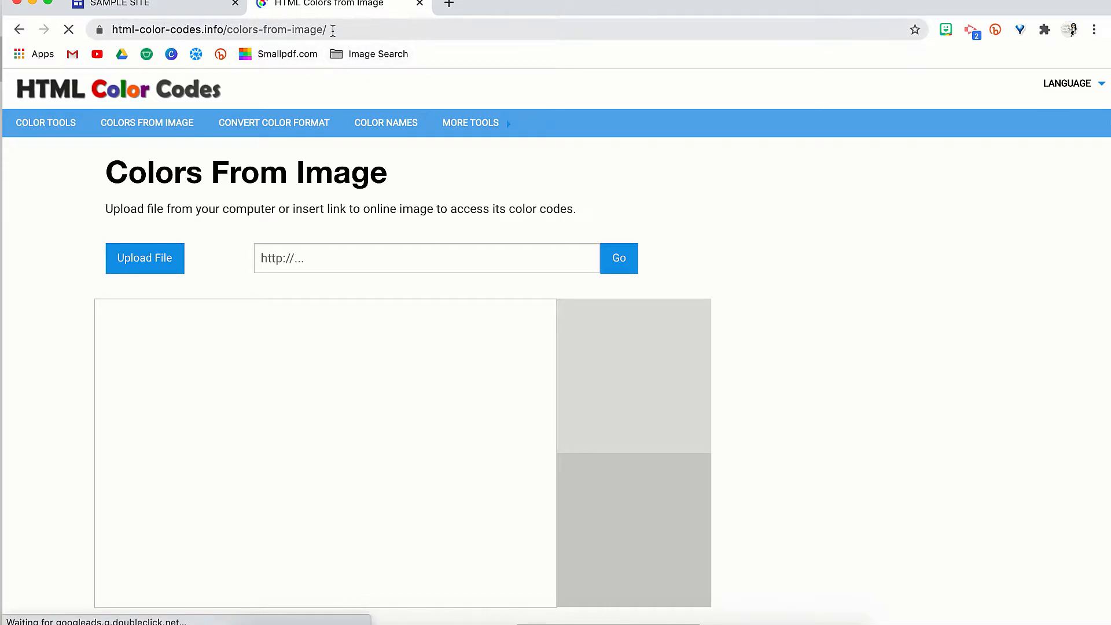
pyautogui.click(138, 258)
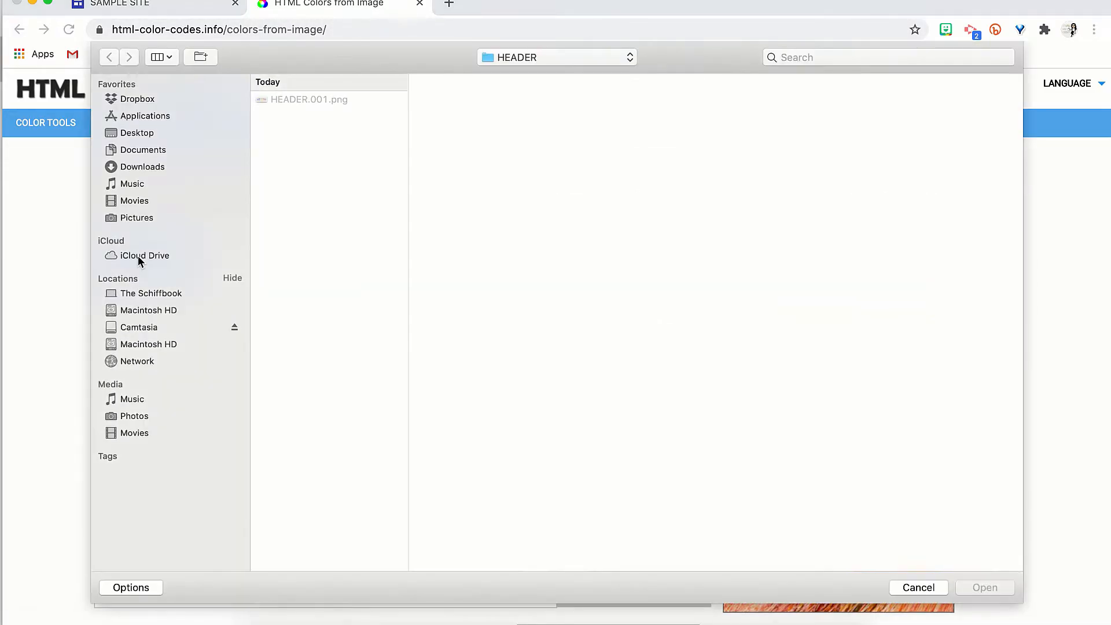
pyautogui.click(323, 100)
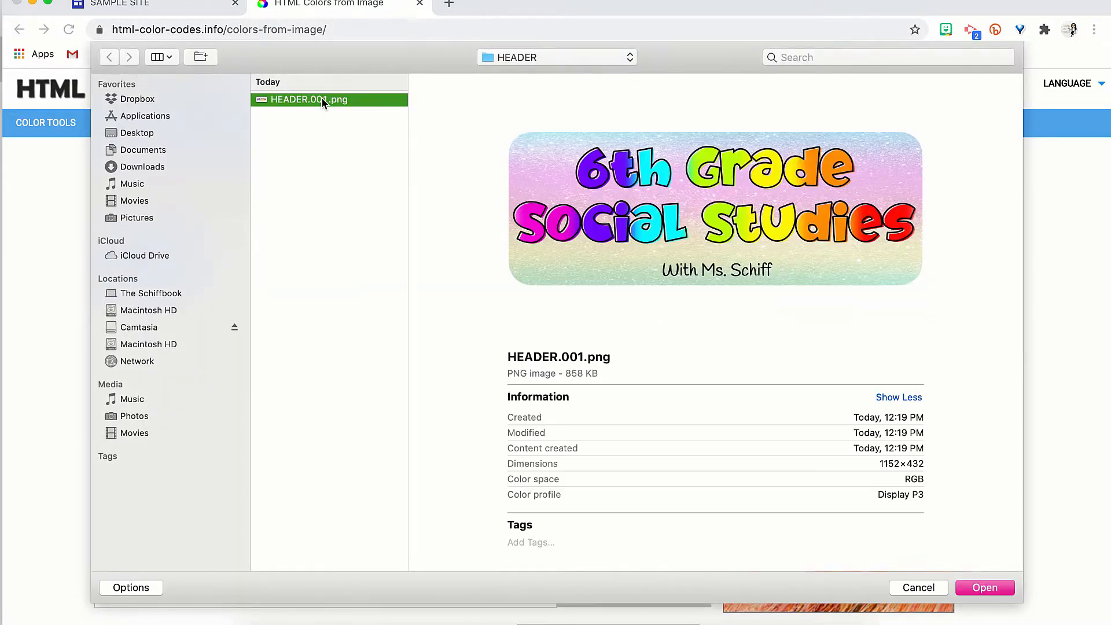
pyautogui.click(999, 588)
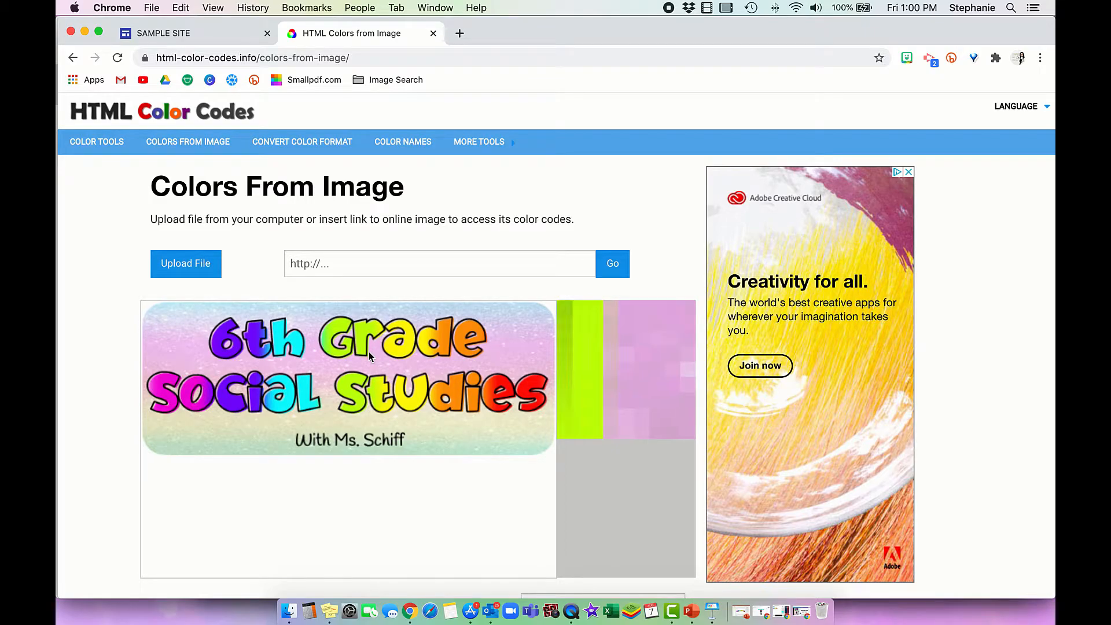
# Sample a pale lavender from the banner's glitter background and copy its color code #E3D9F1.
pyautogui.click(181, 356)
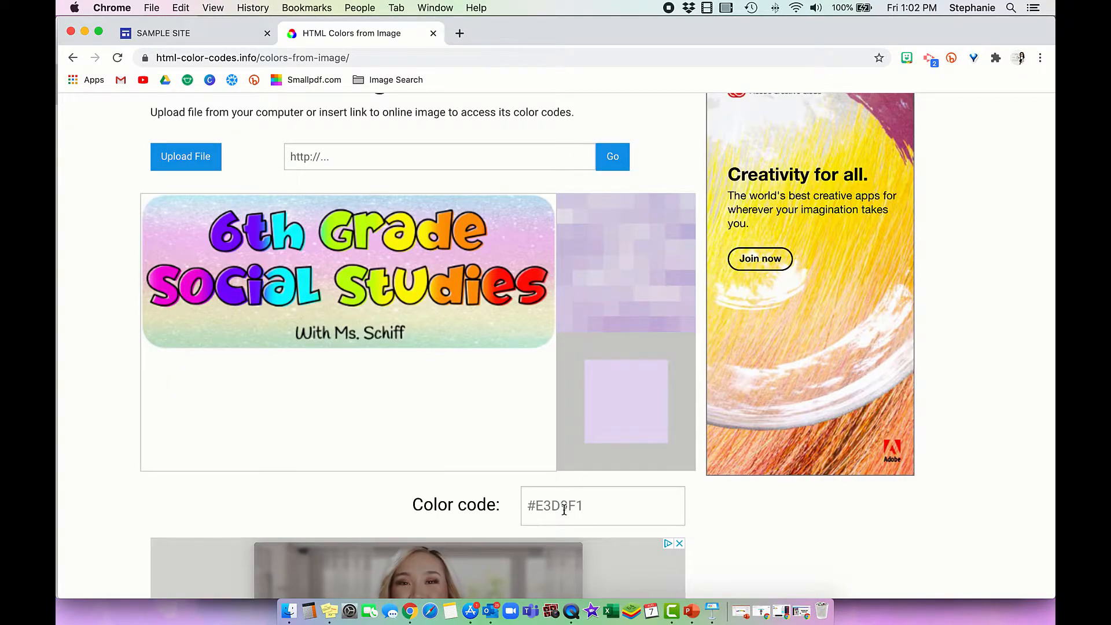
pyautogui.click(565, 509)
pyautogui.press('super+c')
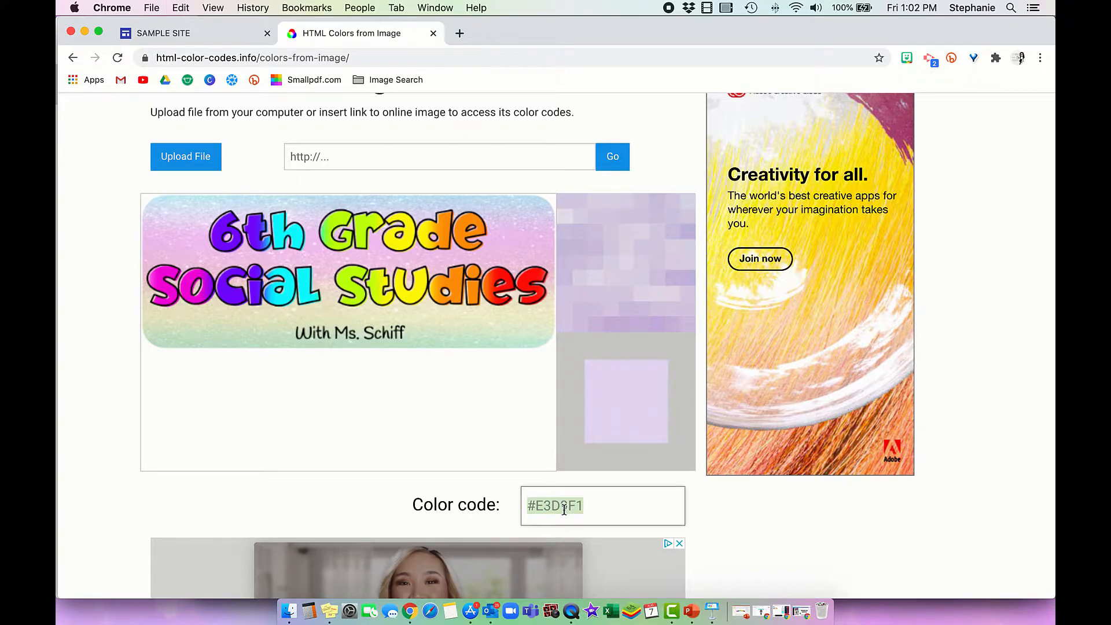
# Return to the SAMPLE SITE editor and set the Simple theme's custom color to #E3D9F1.
pyautogui.click(216, 35)
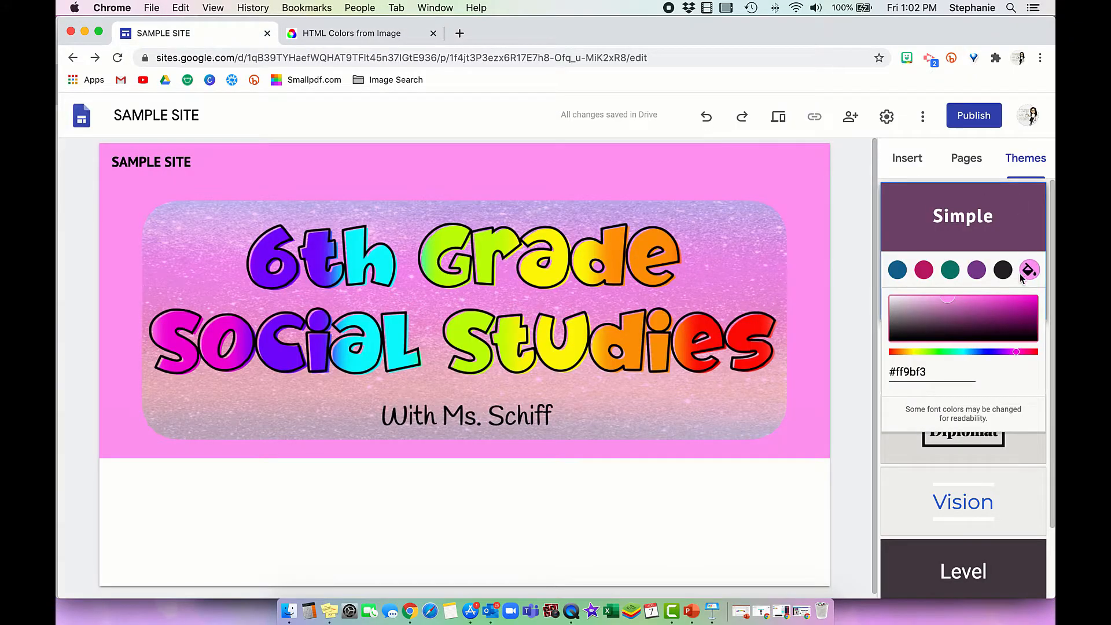
pyautogui.tripleClick(913, 373)
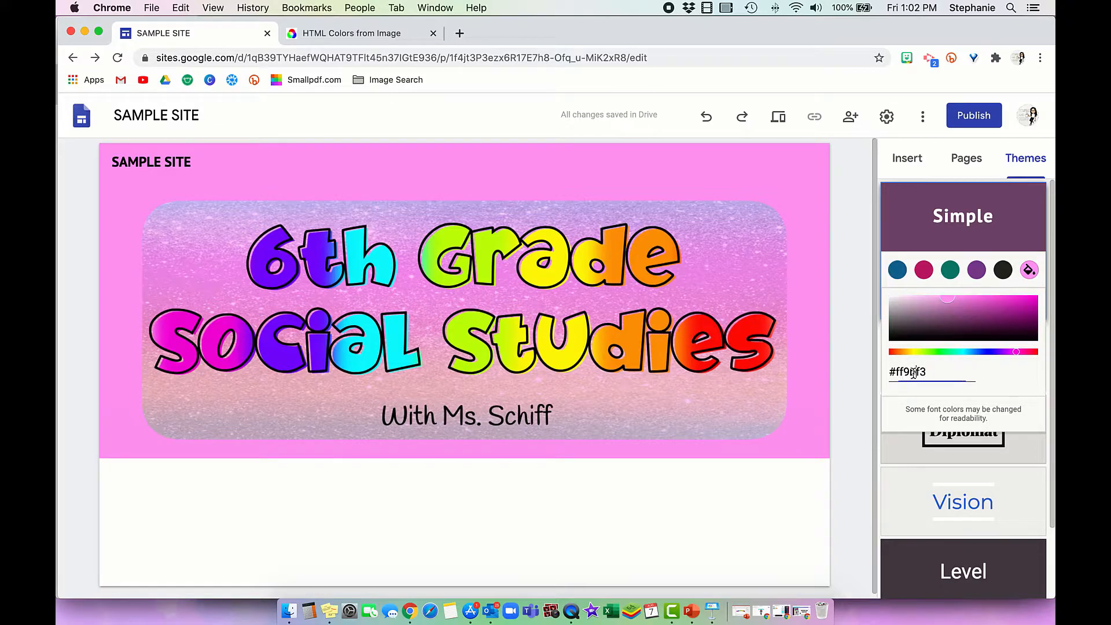
pyautogui.press('super+v')
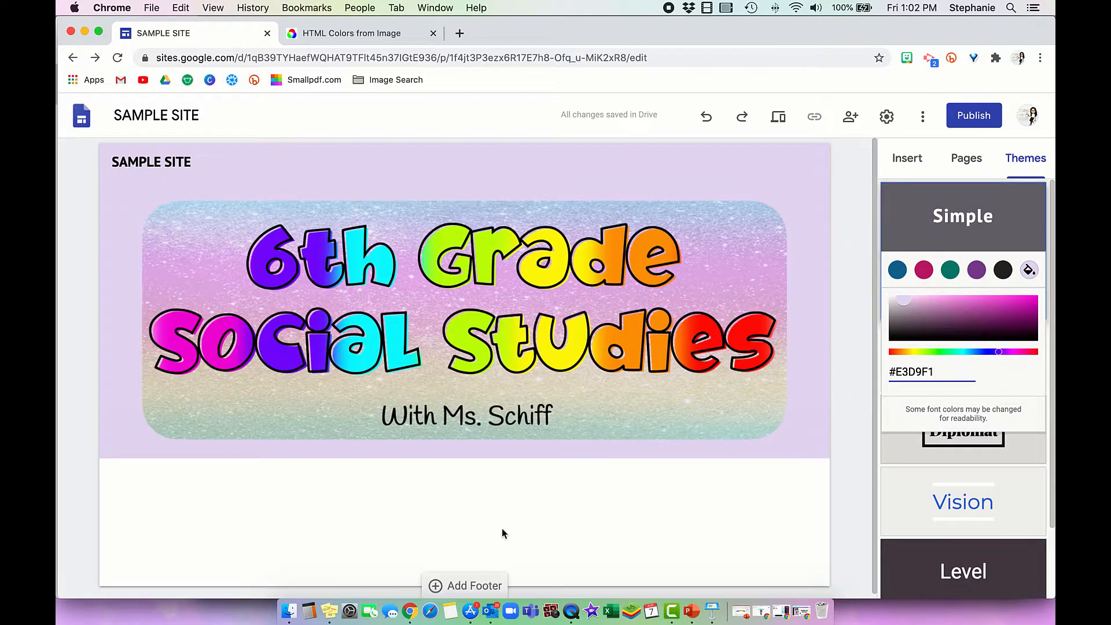
pyautogui.click(836, 330)
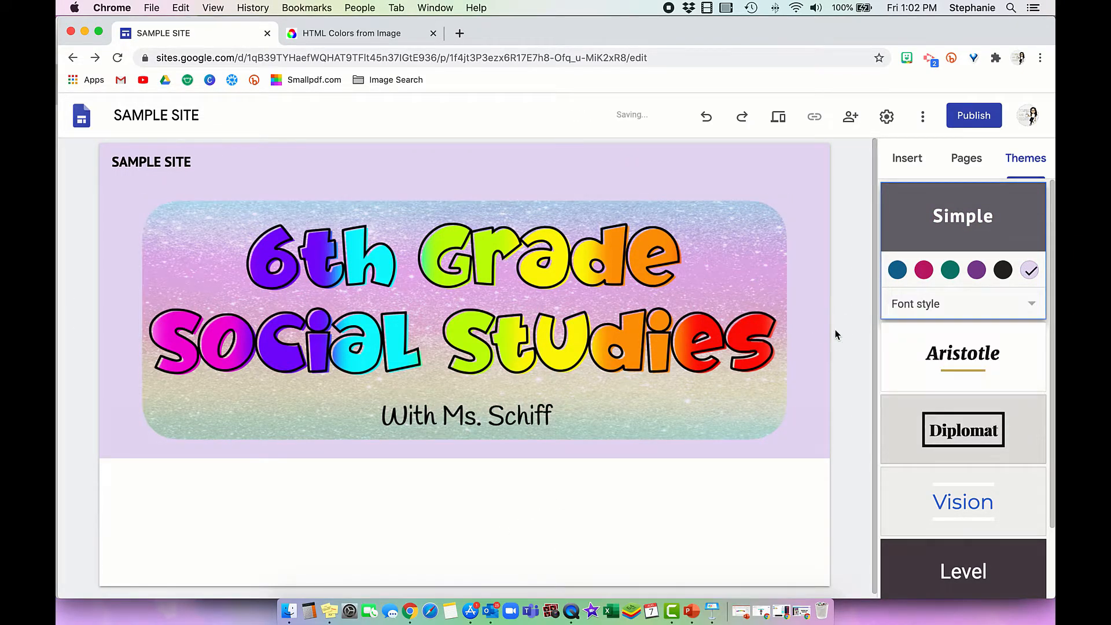
# Add the layout with two captioned images below the banner and set its section background to Emphasis 2.
pyautogui.click(917, 172)
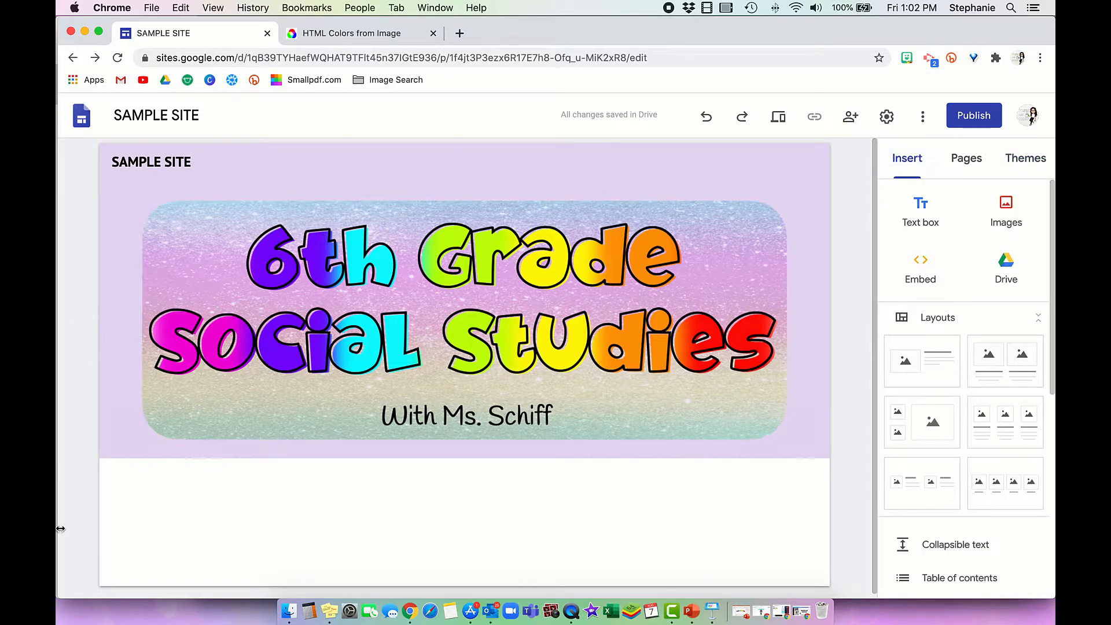
pyautogui.scroll(-1, 199, 390)
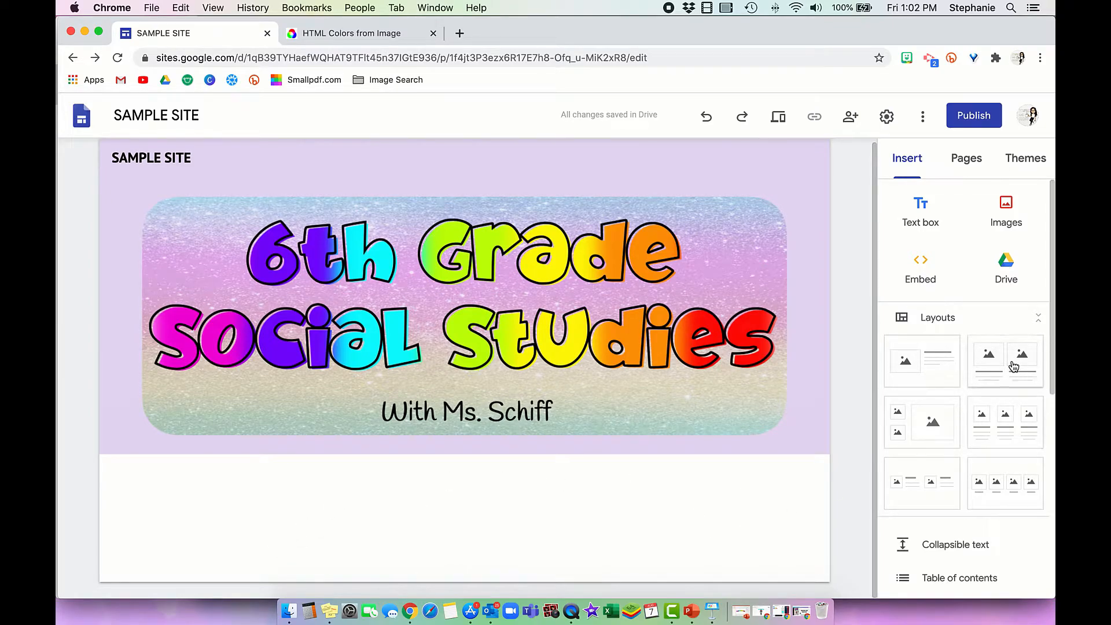
pyautogui.moveTo(1013, 367); pyautogui.dragTo(420, 539)
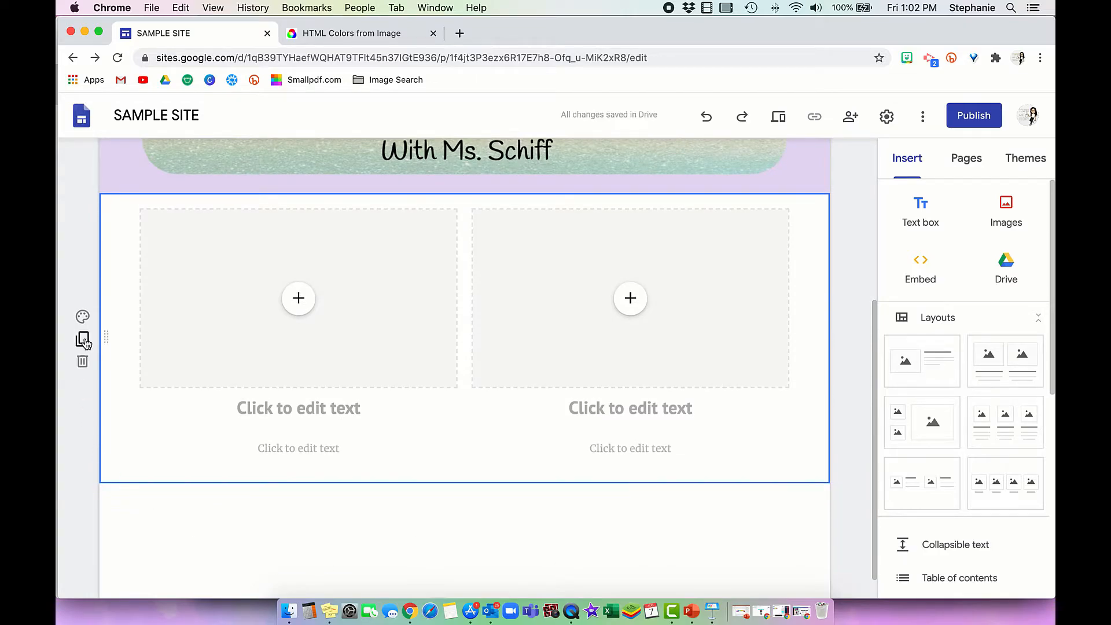
pyautogui.click(84, 318)
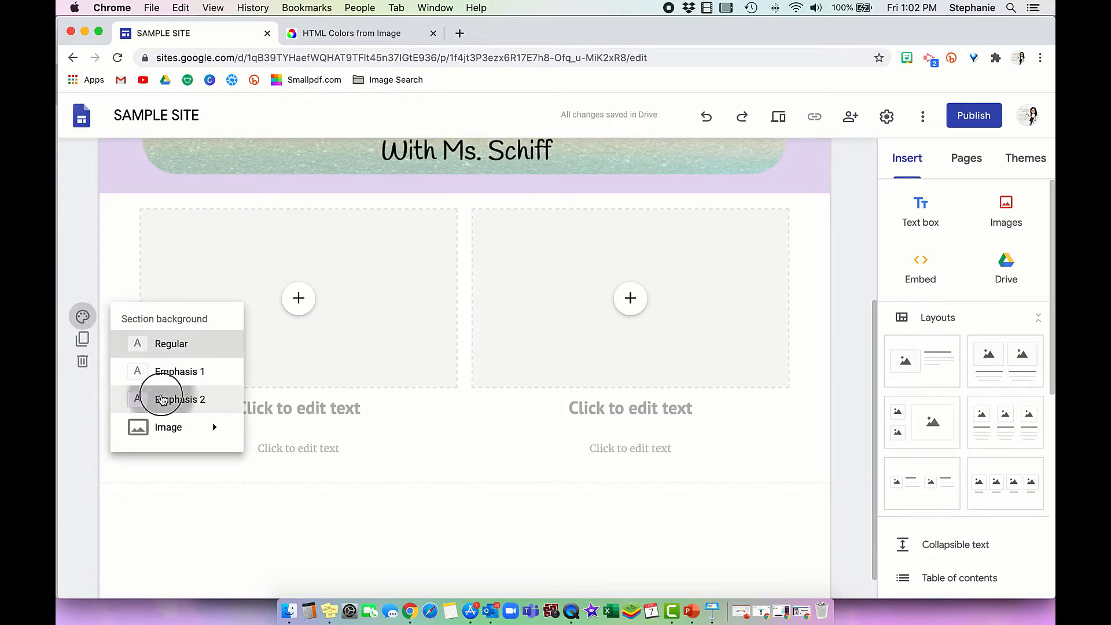
pyautogui.click(164, 400)
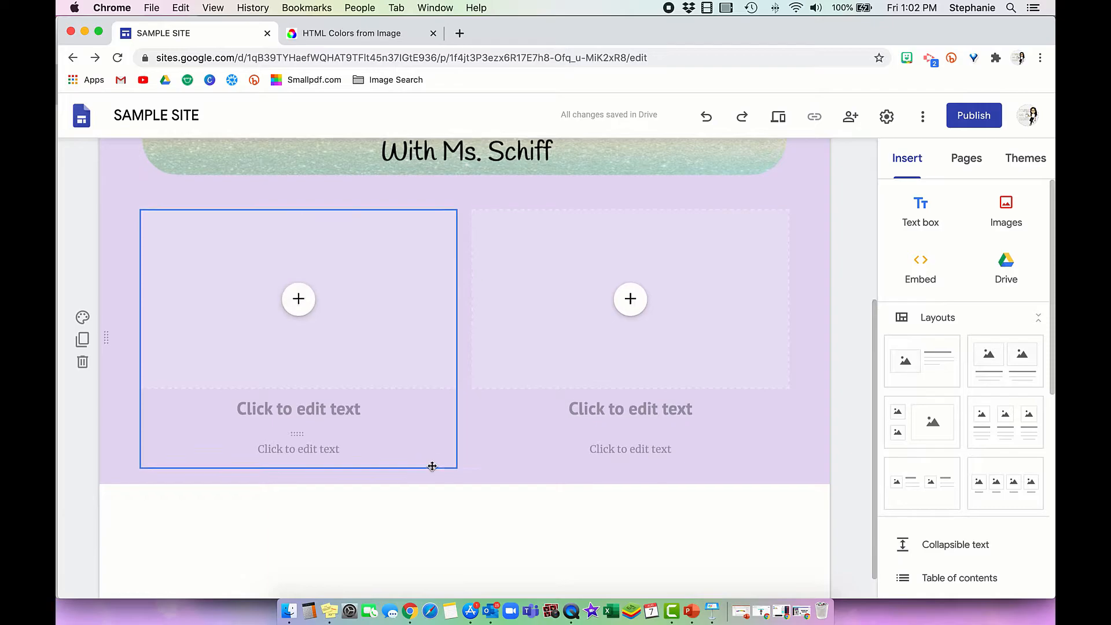
pyautogui.scroll(5, 432, 466)
pyautogui.scroll(-2, 432, 464)
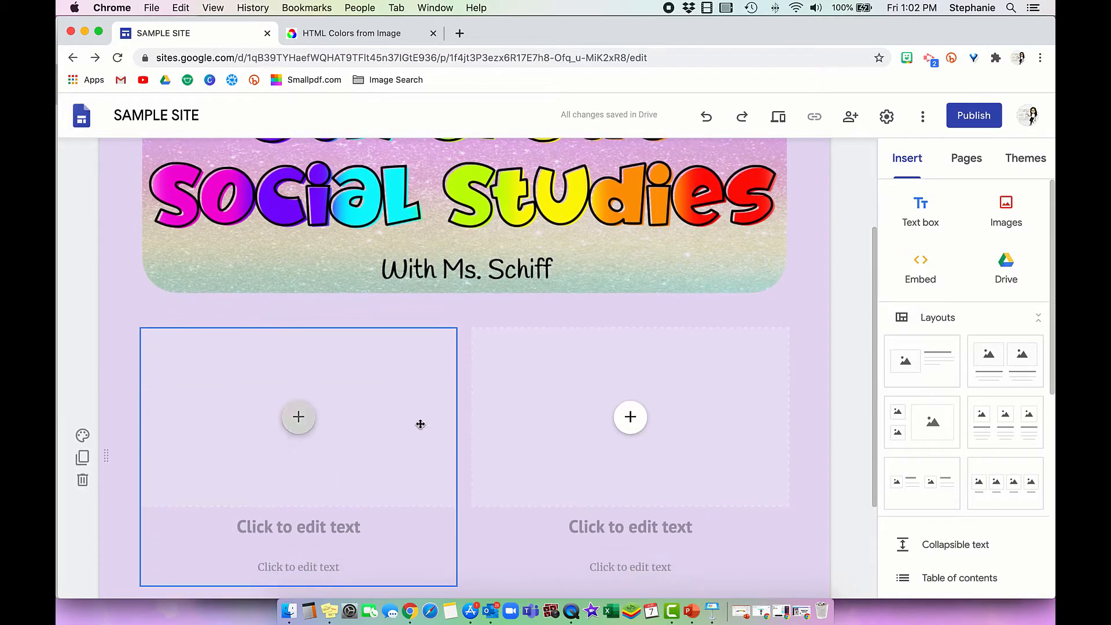
# Add two new pages to the site named STUDENT PORTAL and PARENT PORTAL.
pyautogui.click(966, 159)
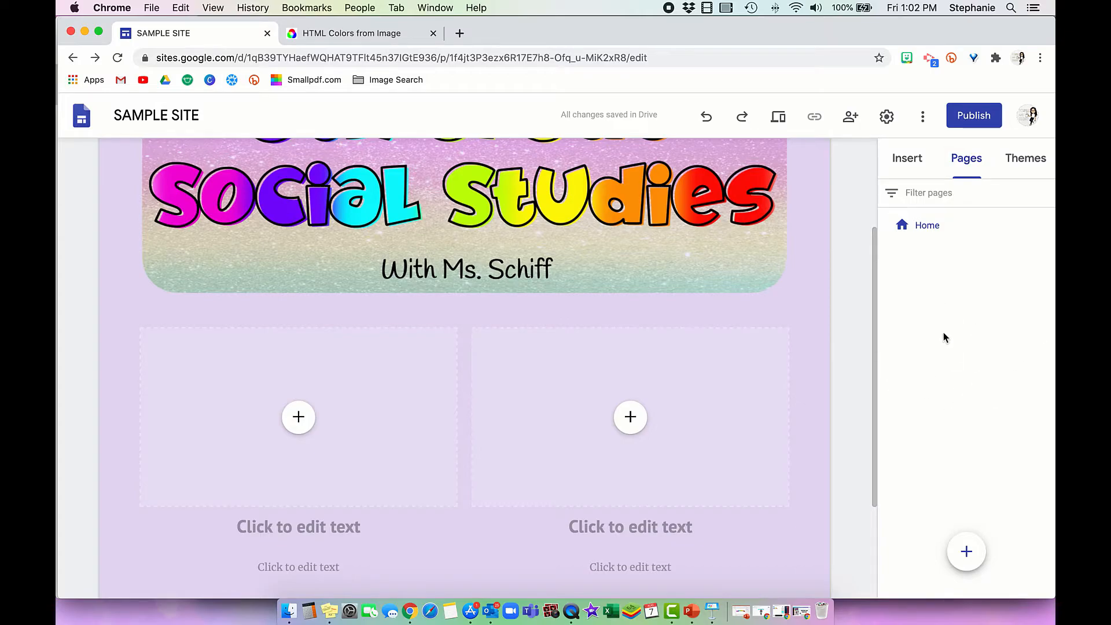
pyautogui.click(966, 551)
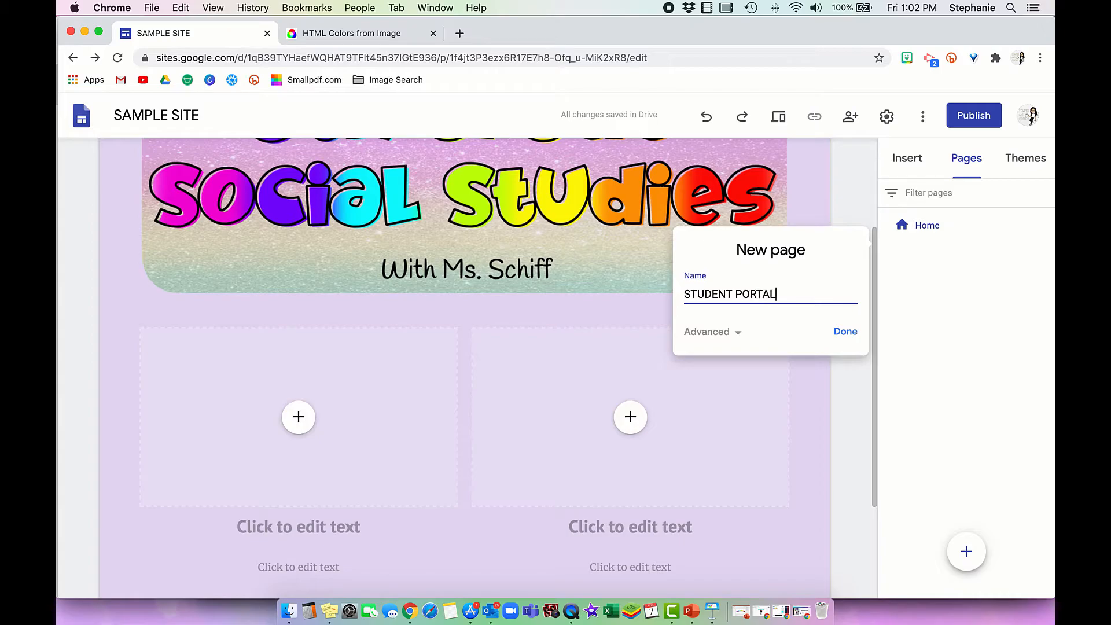
pyautogui.click(839, 332)
pyautogui.click(965, 551)
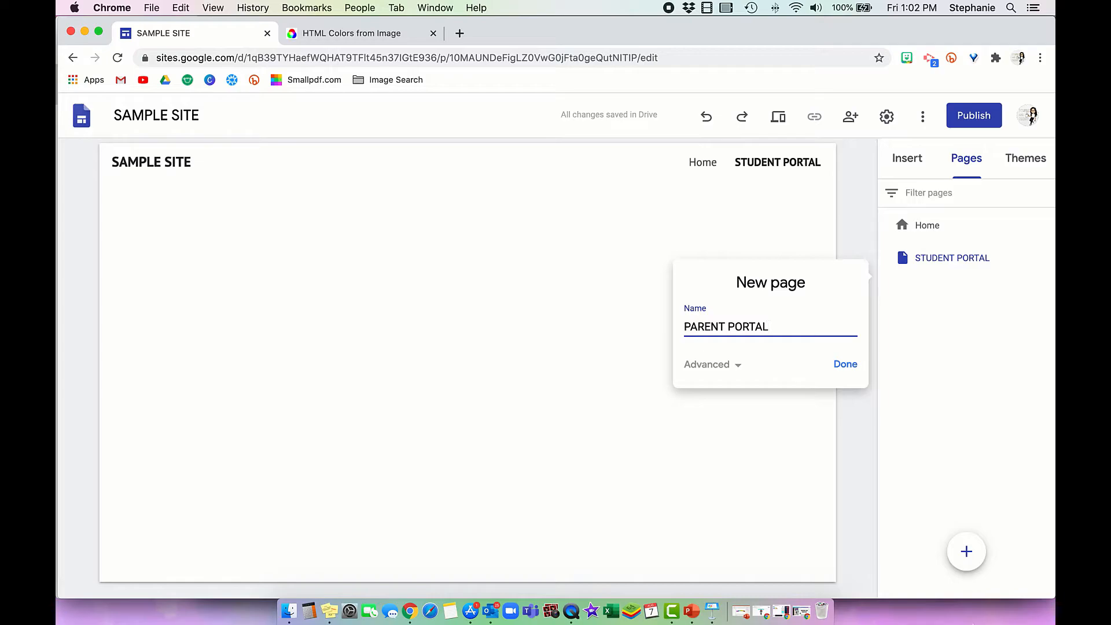
pyautogui.write('PARENT PORTAL')
pyautogui.press('Return')
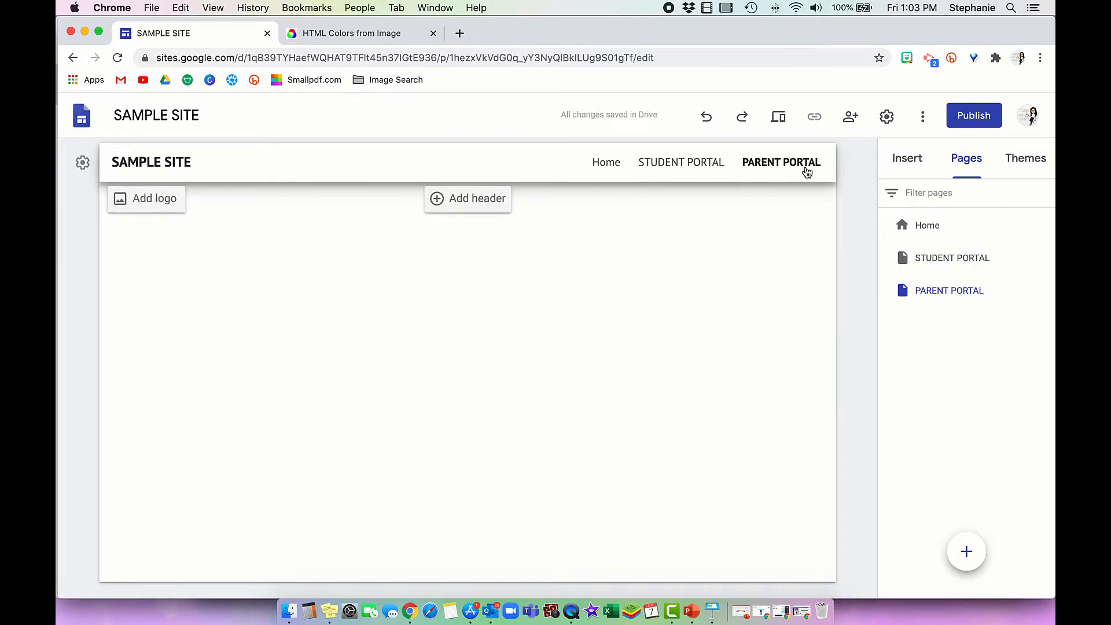
# Hide the STUDENT PORTAL and PARENT PORTAL pages from the site navigation.
pyautogui.click(1045, 258)
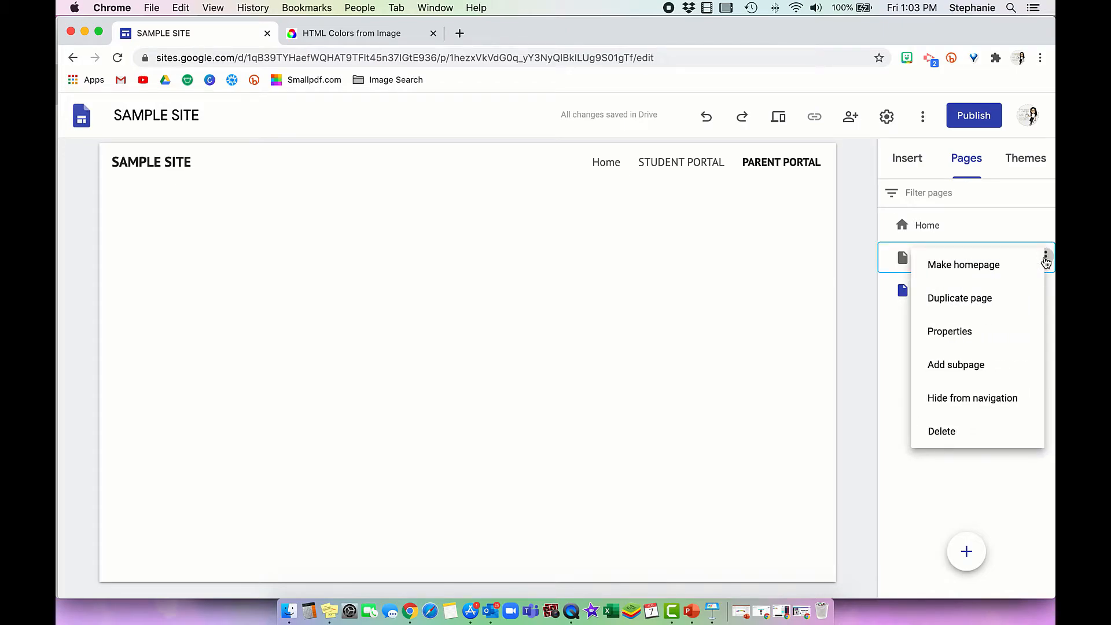
pyautogui.click(974, 397)
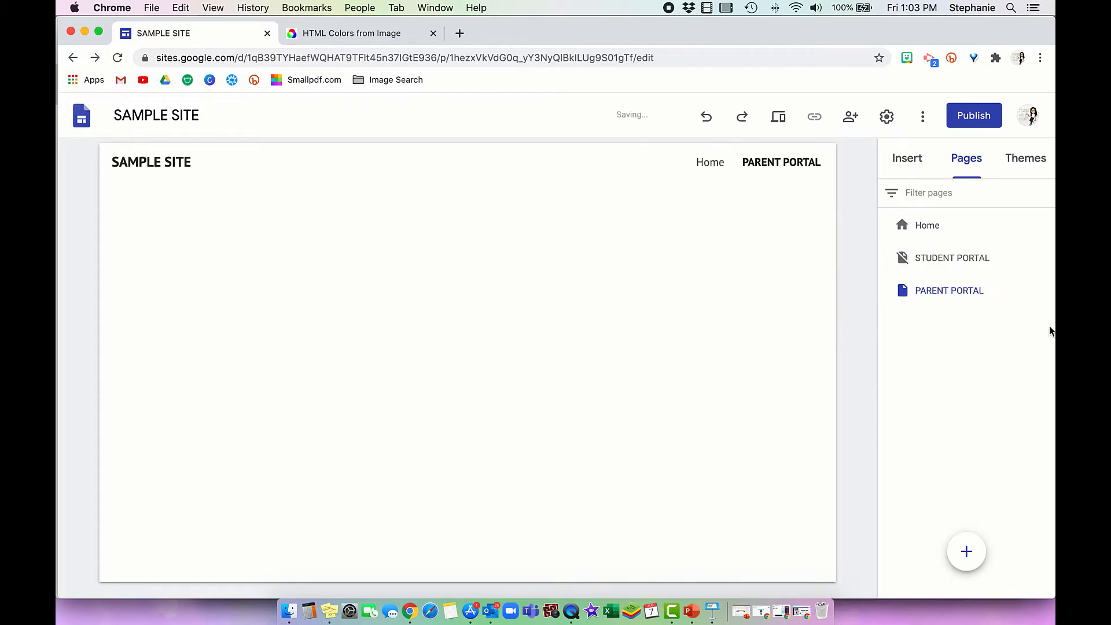
pyautogui.click(1045, 289)
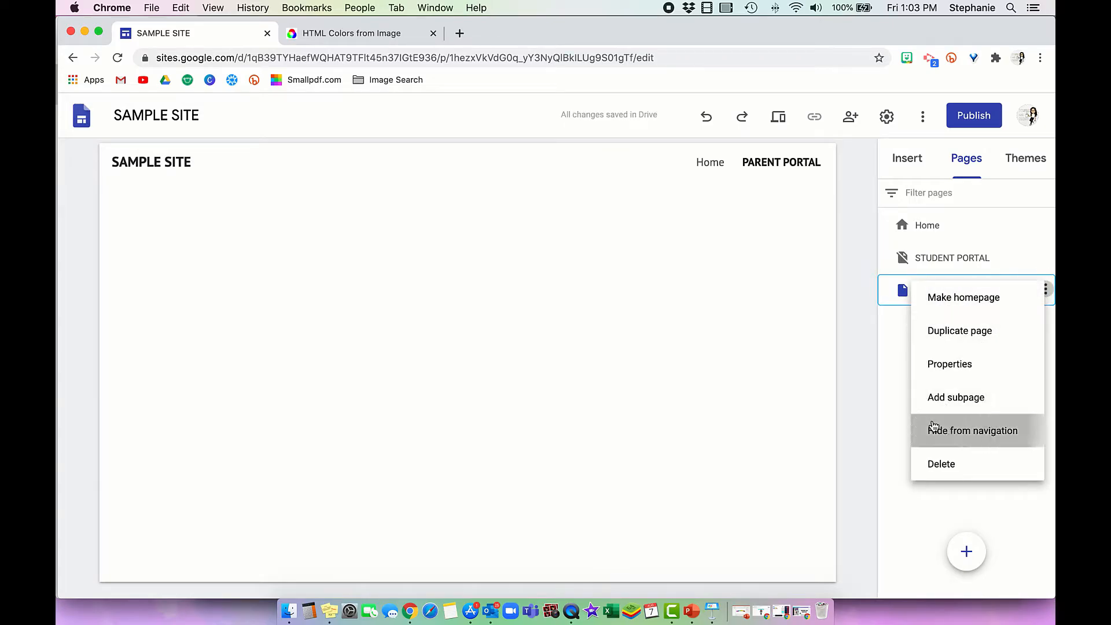
pyautogui.click(933, 426)
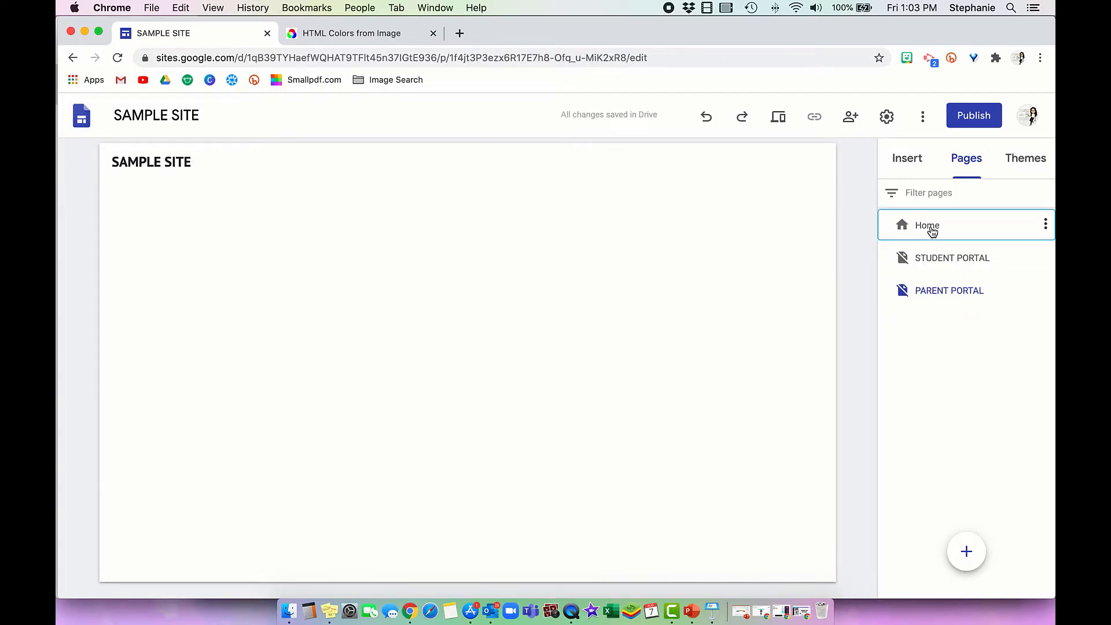
# On the Home page, upload STUDENT PORTAL IMAGE.png from Downloads into the layout's left image placeholder.
pyautogui.click(933, 226)
pyautogui.scroll(-5, 443, 449)
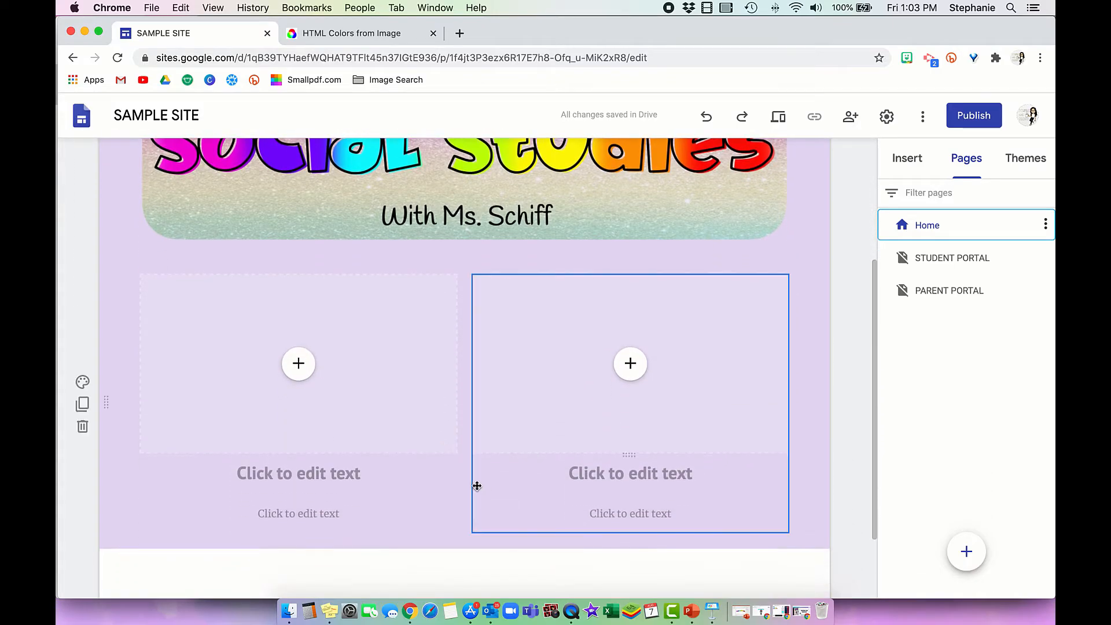
pyautogui.click(298, 365)
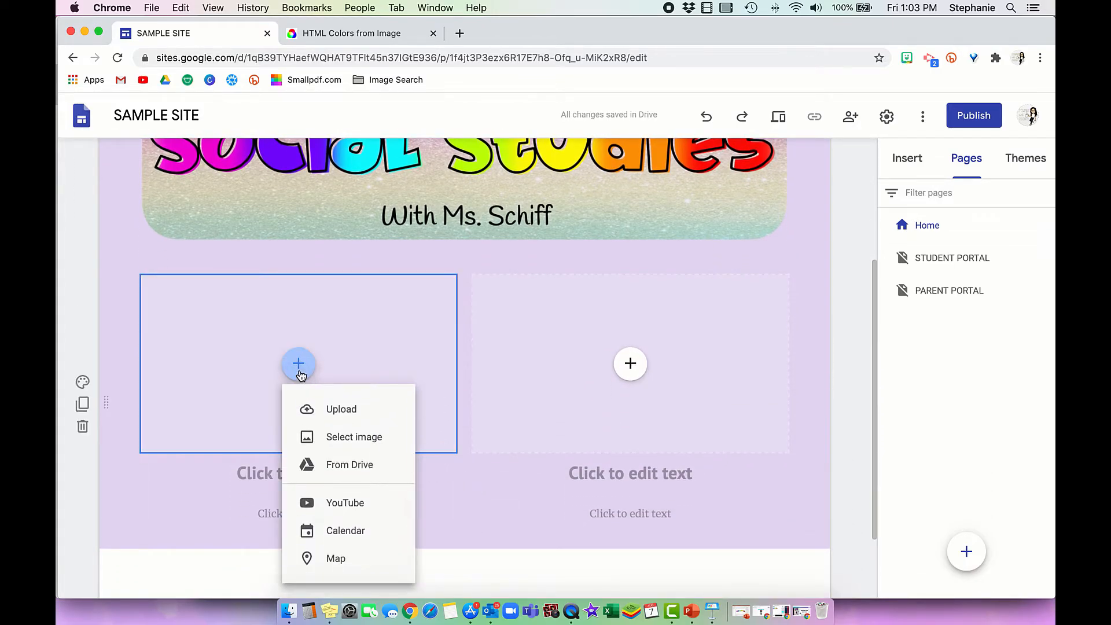
pyautogui.click(344, 406)
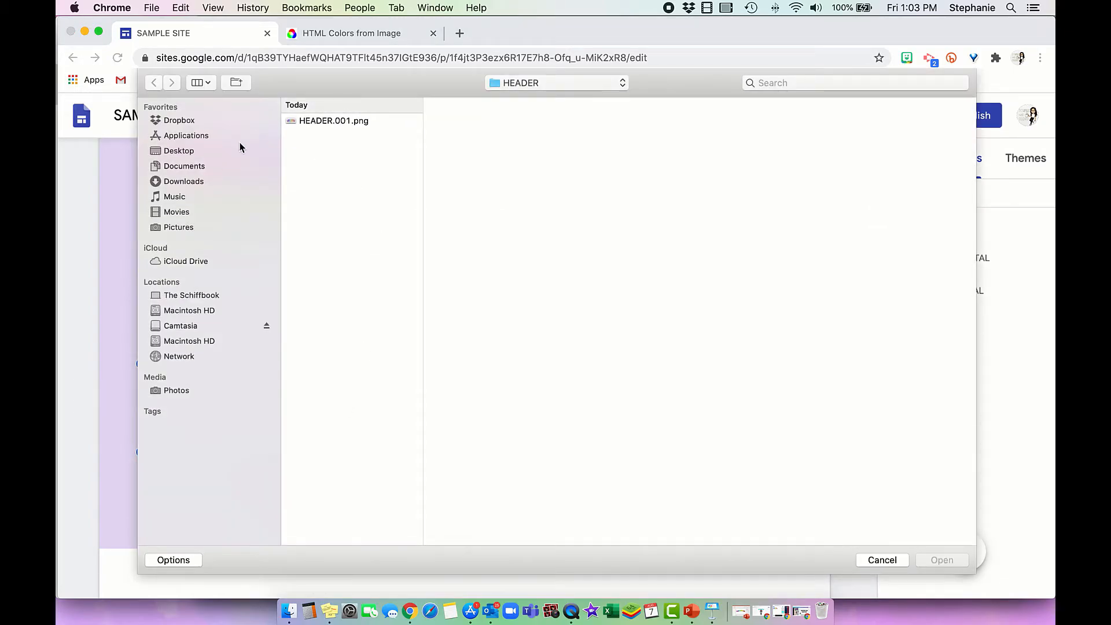
pyautogui.click(188, 181)
pyautogui.click(382, 321)
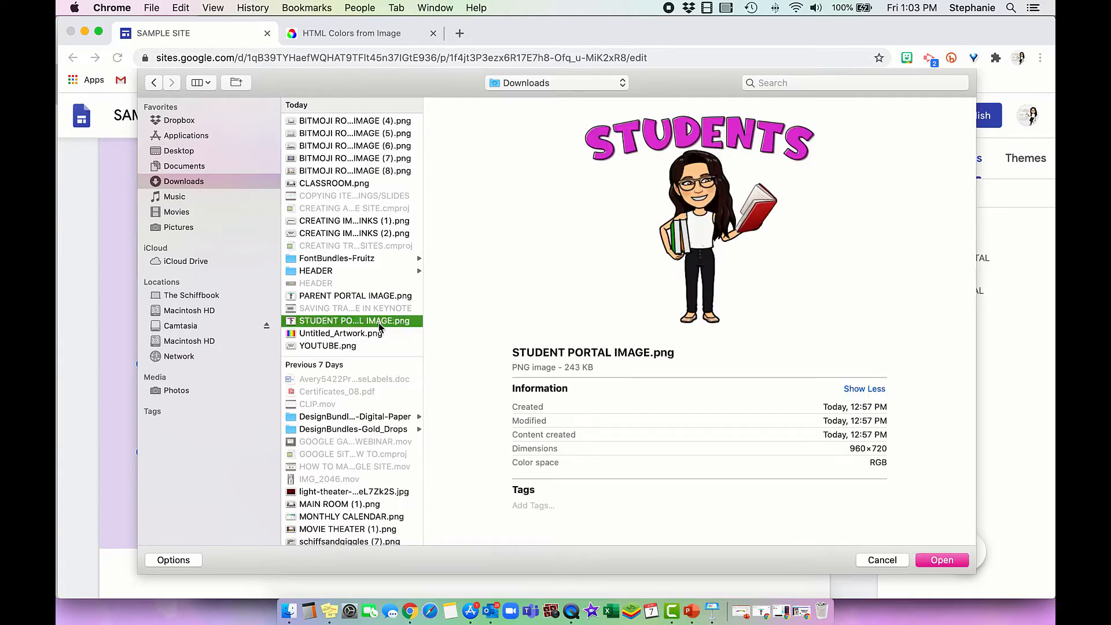
pyautogui.click(942, 560)
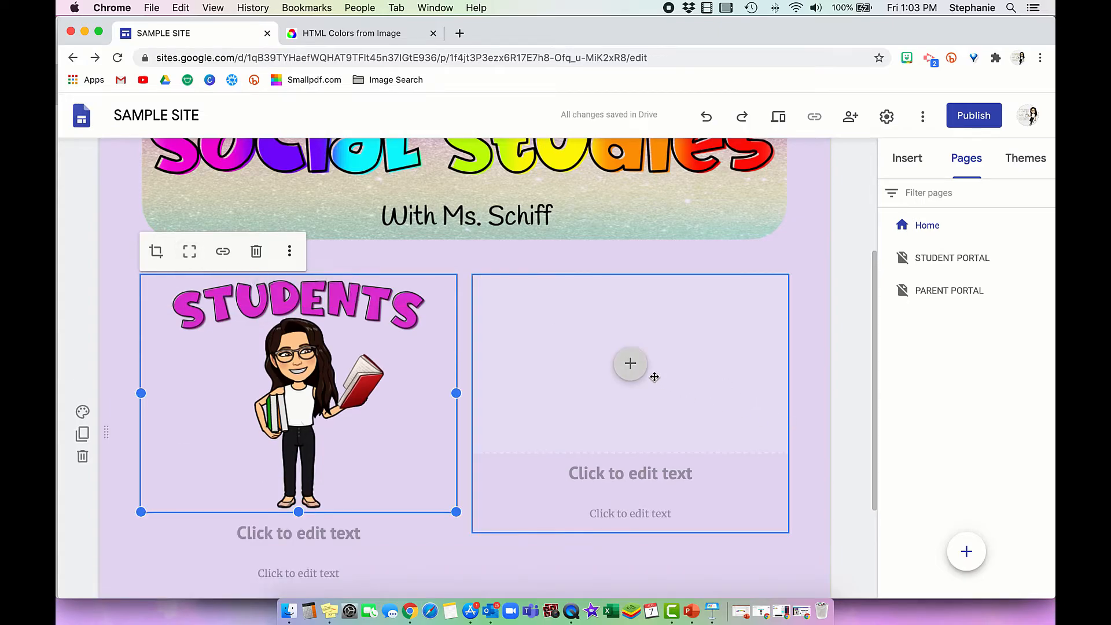
# Upload PARENT PORTAL IMAGE.png from Downloads into the empty image placeholder beside the STUDENTS image.
pyautogui.click(630, 363)
pyautogui.click(644, 409)
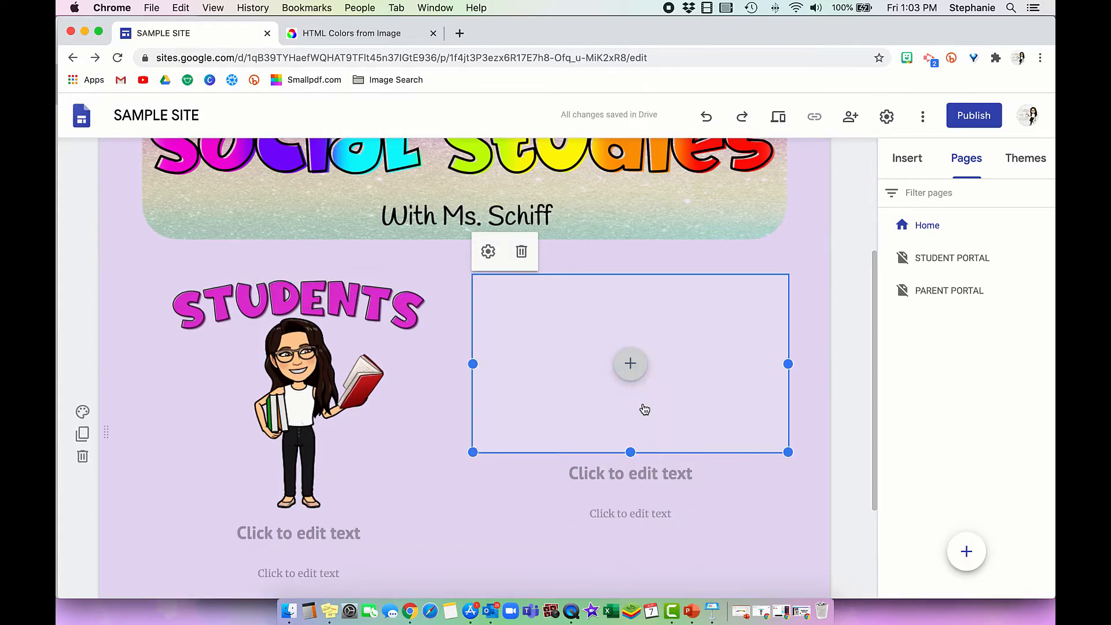
pyautogui.click(354, 297)
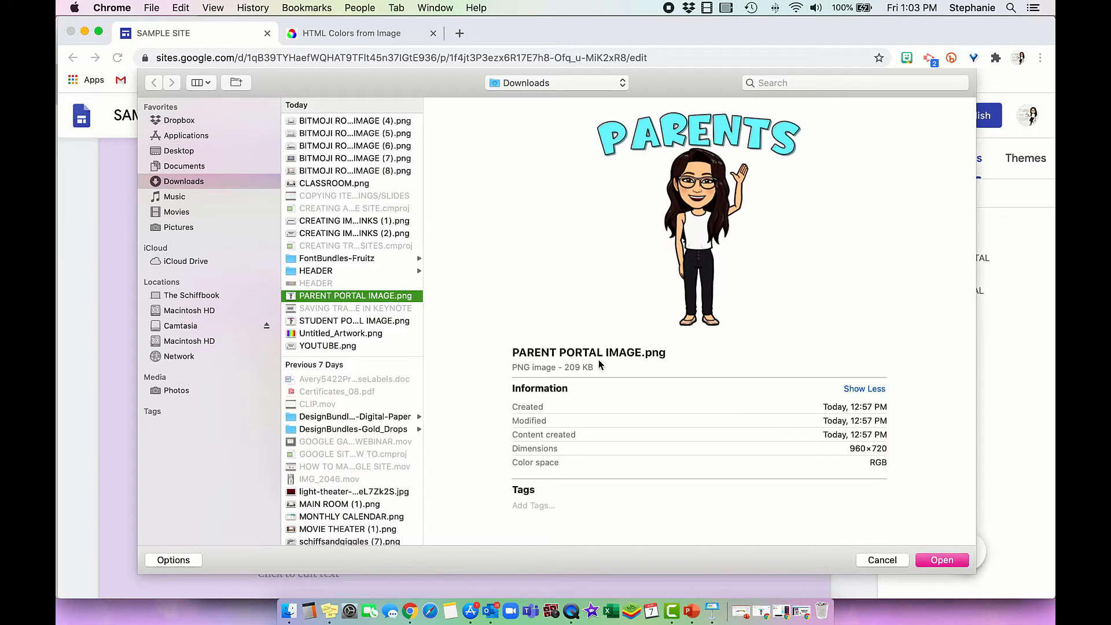
pyautogui.click(933, 558)
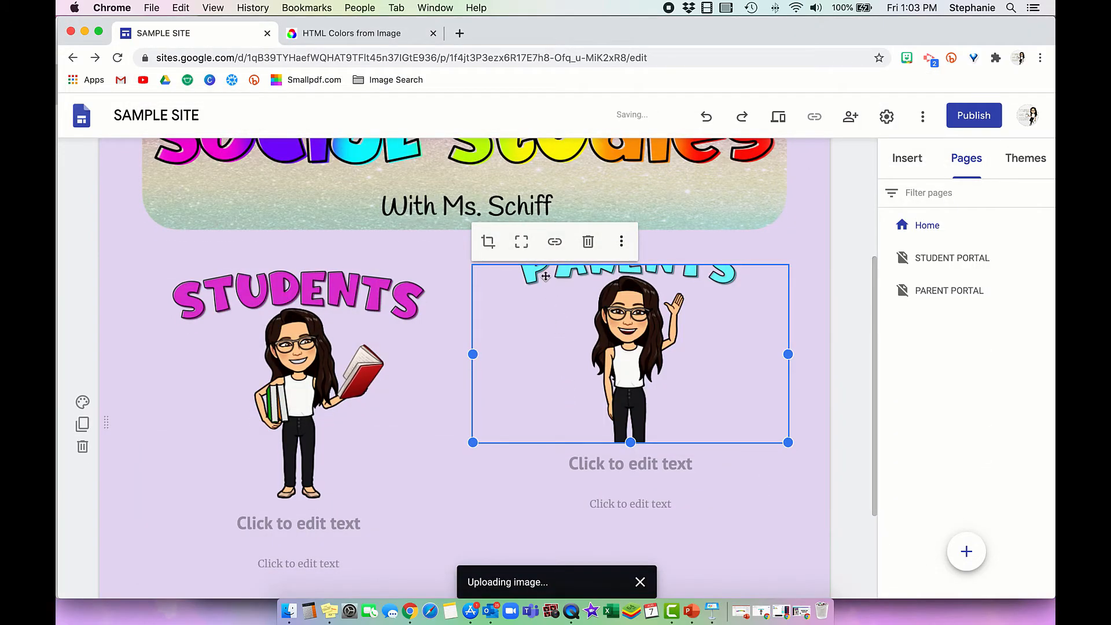
pyautogui.click(795, 476)
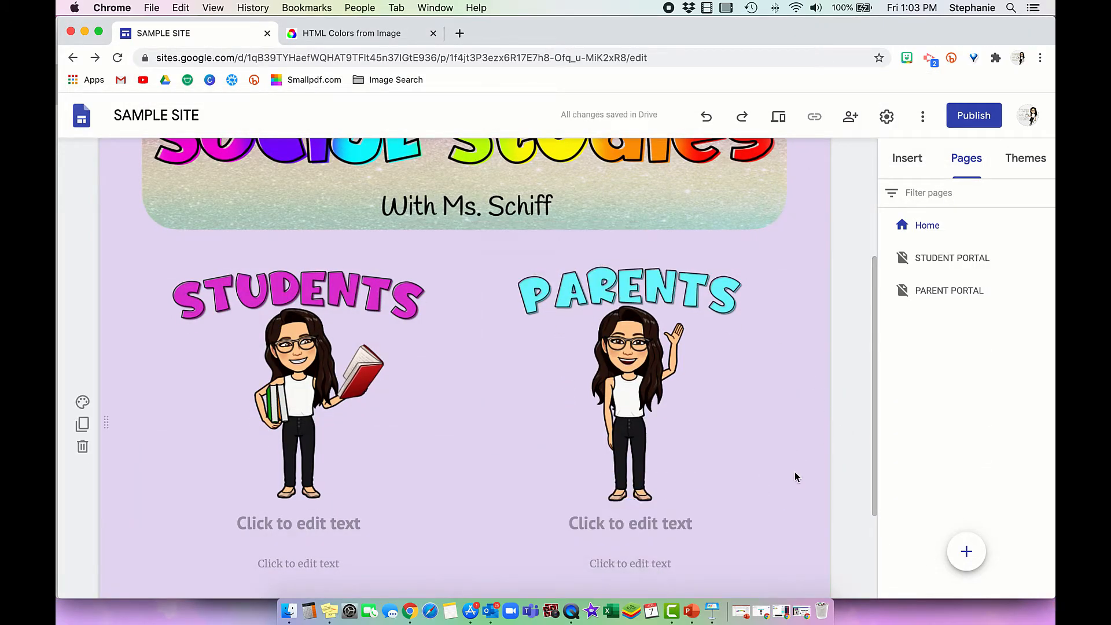
# Delete the empty heading text boxes beneath the STUDENTS and PARENTS images.
pyautogui.scroll(-2, 520, 474)
pyautogui.click(289, 463)
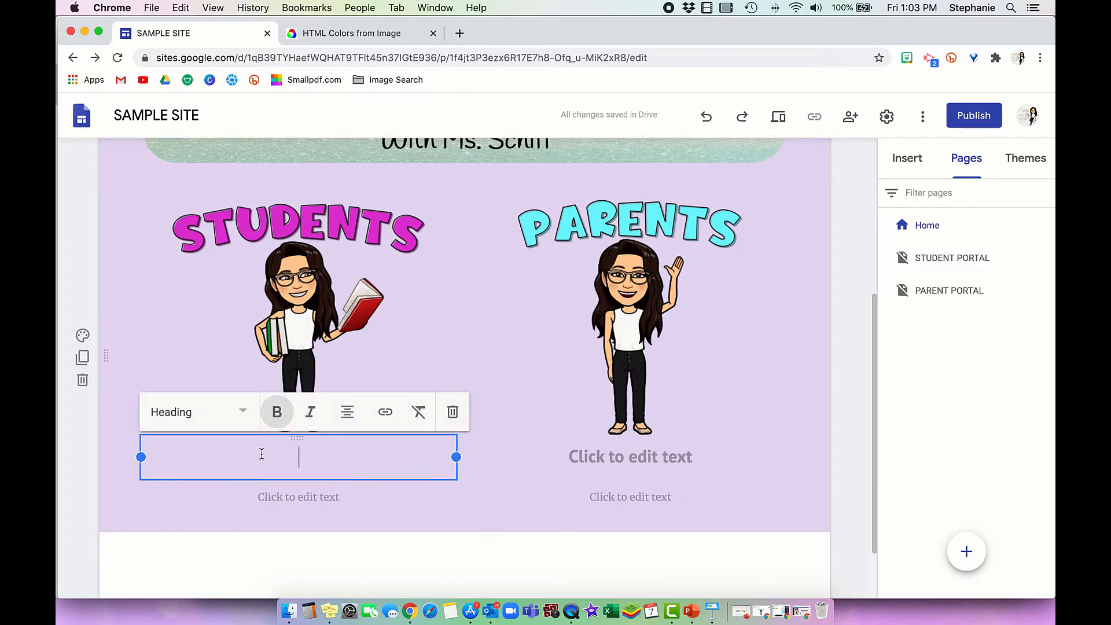
pyautogui.click(452, 413)
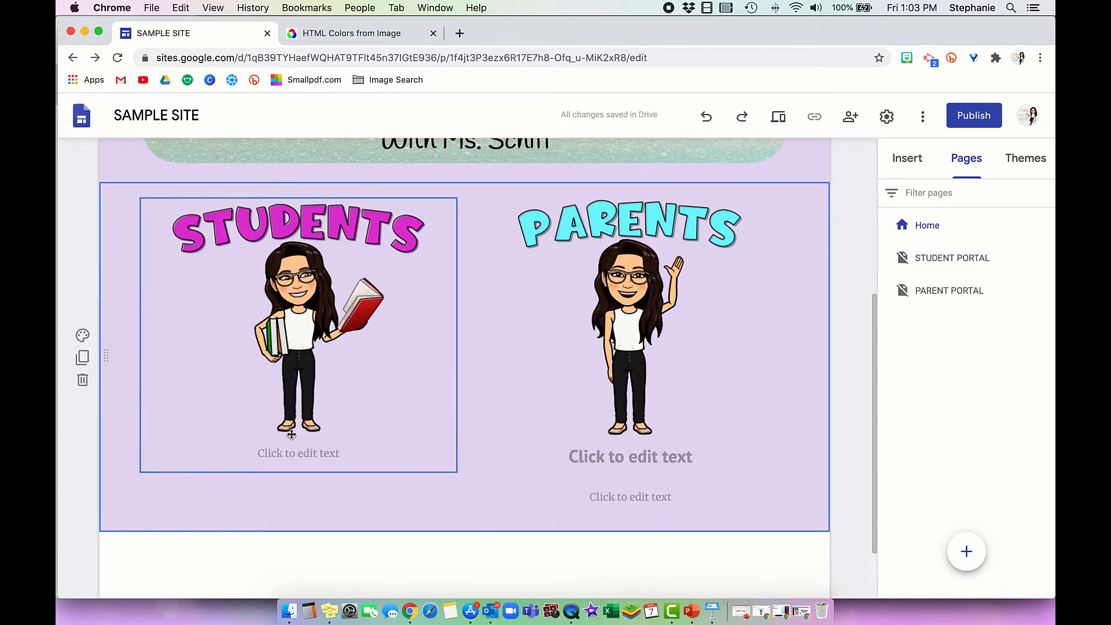
pyautogui.click(643, 473)
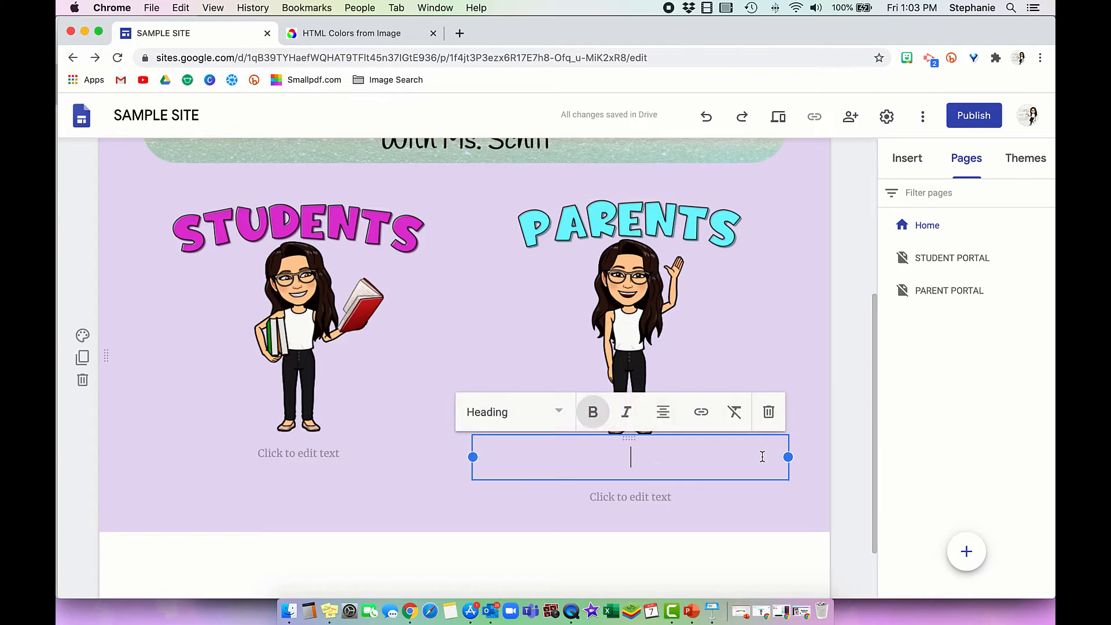
pyautogui.click(768, 412)
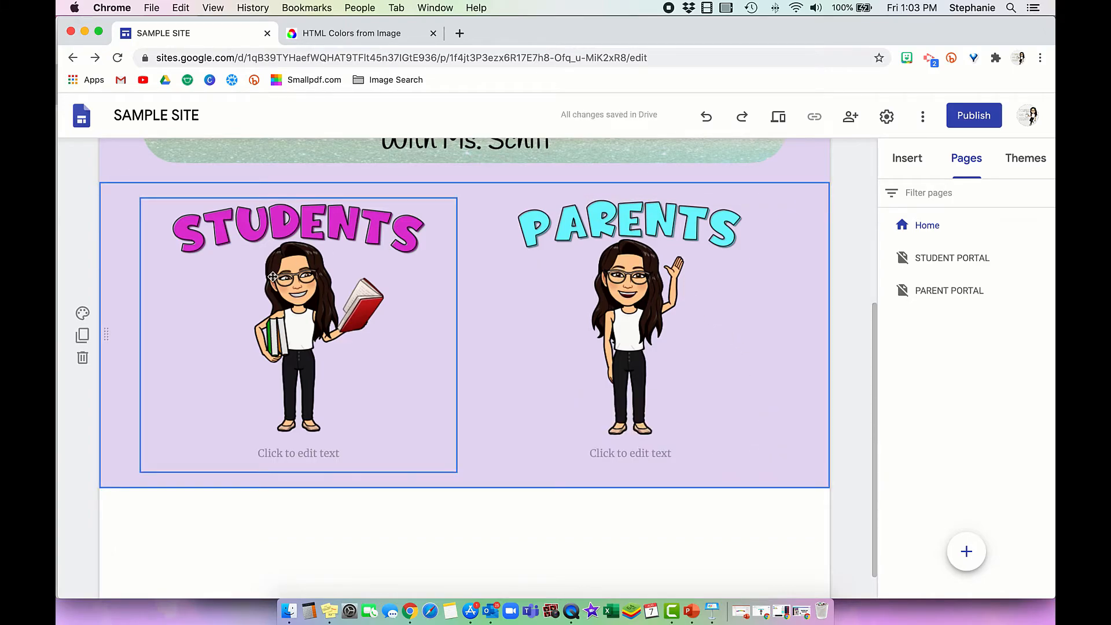
# Enter the caption [INSERT SUBPAGES WITHIN THE PORTAL] in the text box beneath the STUDENTS image.
pyautogui.click(279, 455)
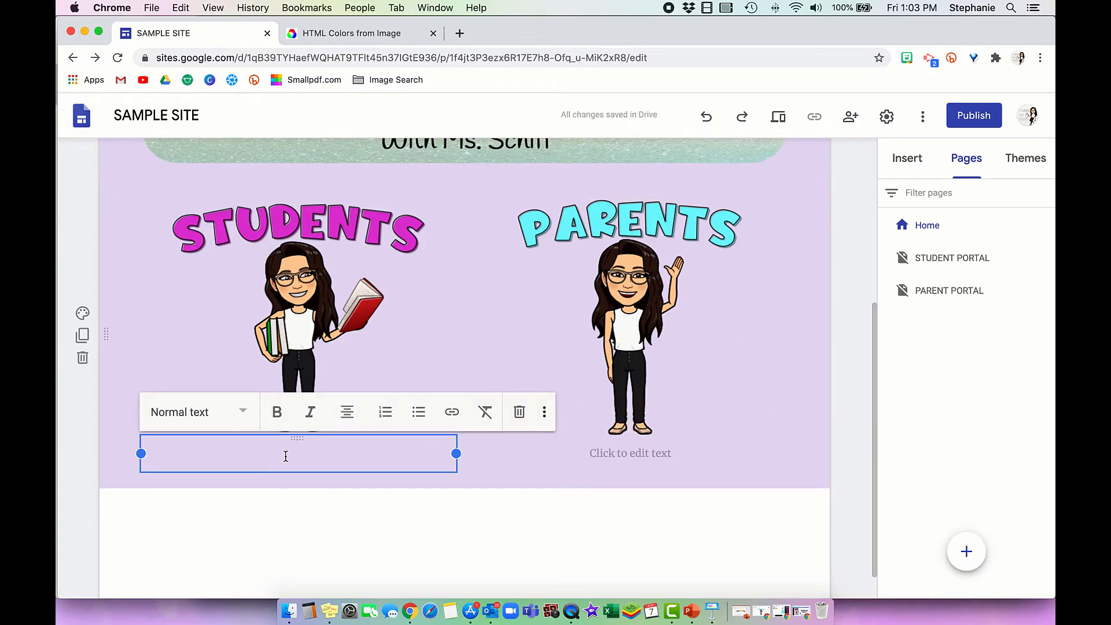
pyautogui.write('[INT')
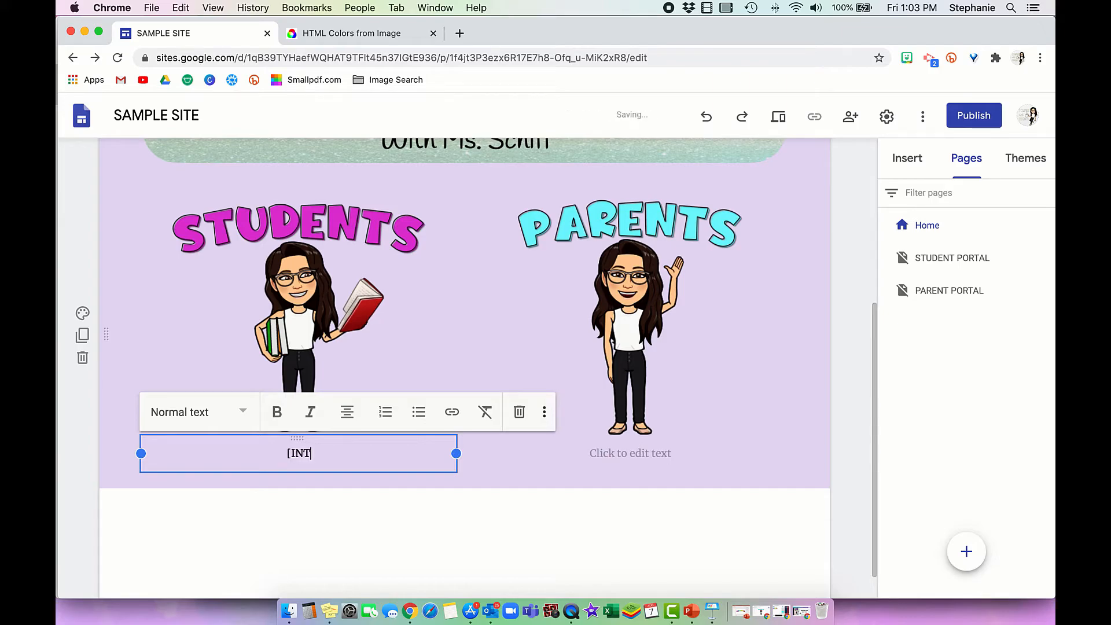
pyautogui.write('ERT SUB')
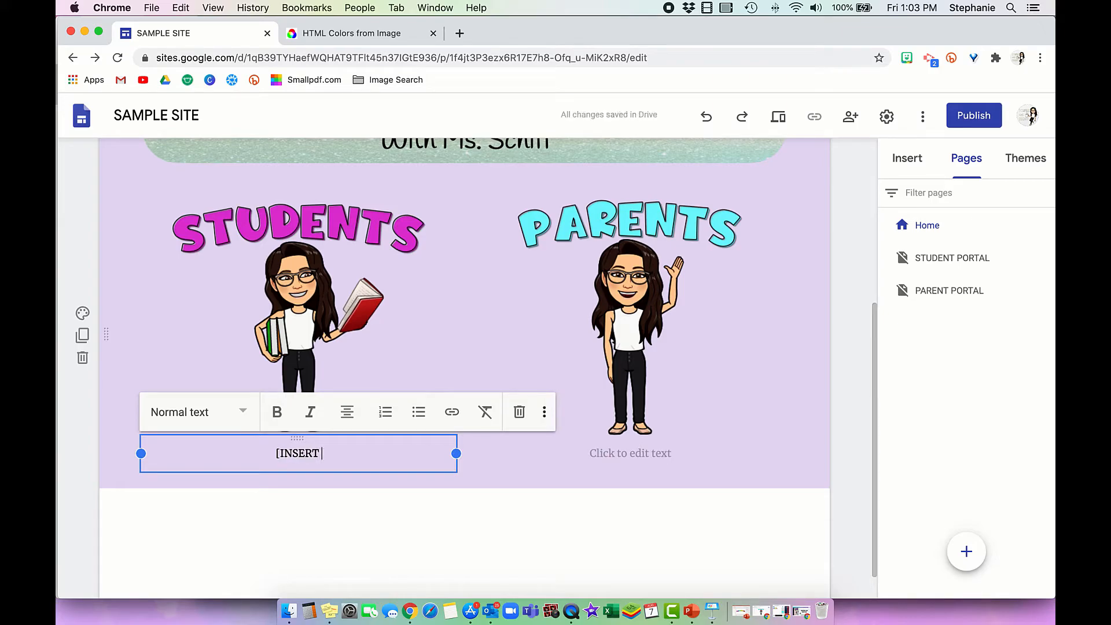
pyautogui.write('PAGES')
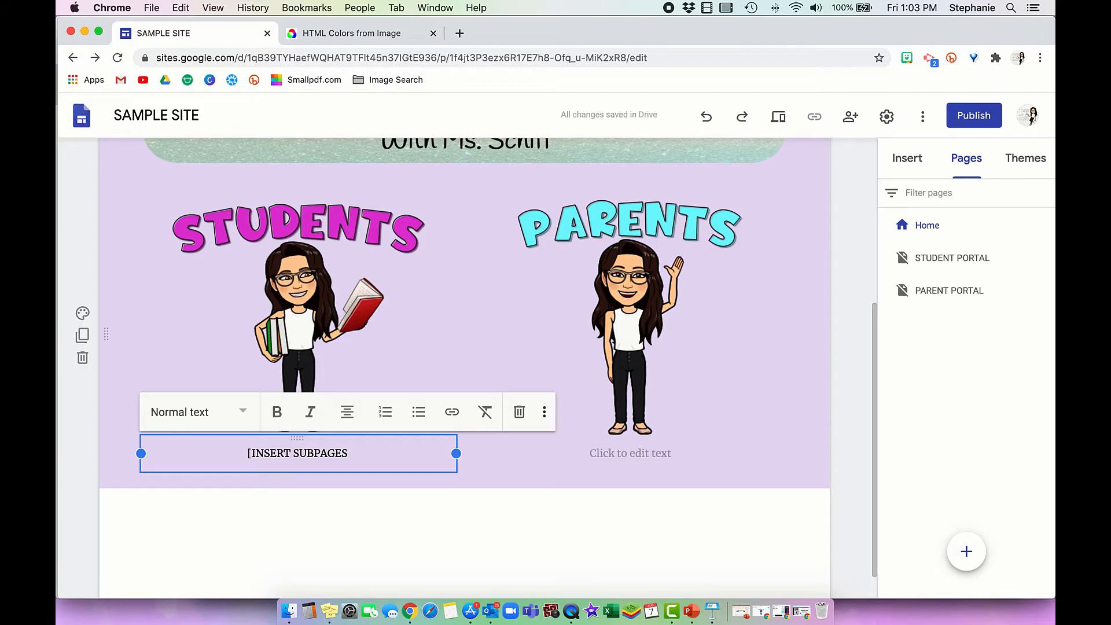
pyautogui.write(' WITHIN THE POTR')
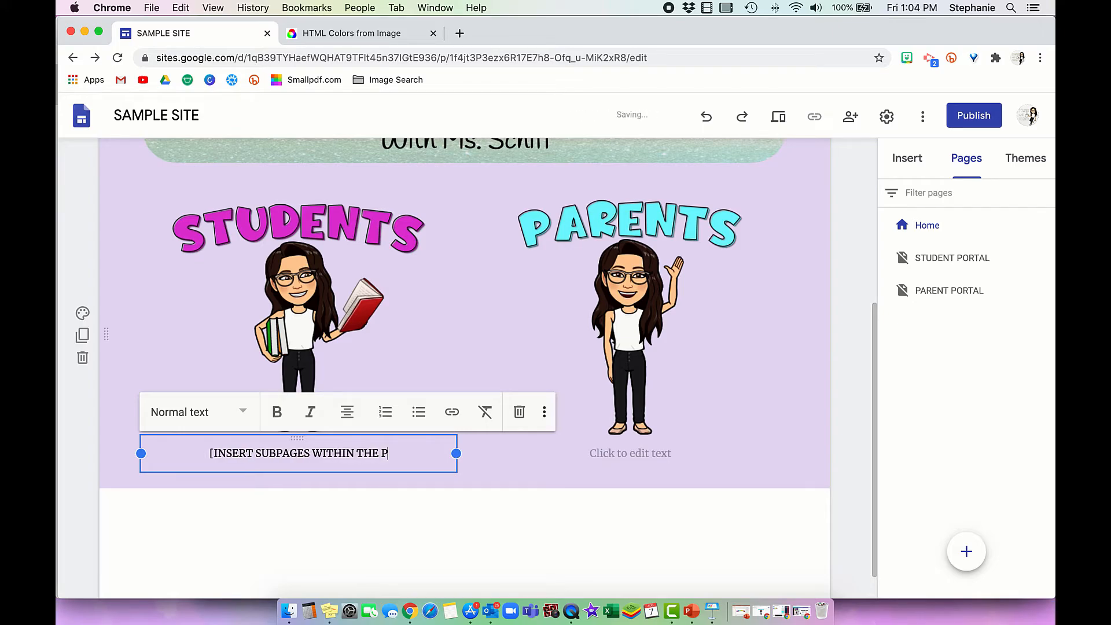
pyautogui.press('BackSpace')
pyautogui.press('BackSpace')
pyautogui.write('RTAL]')
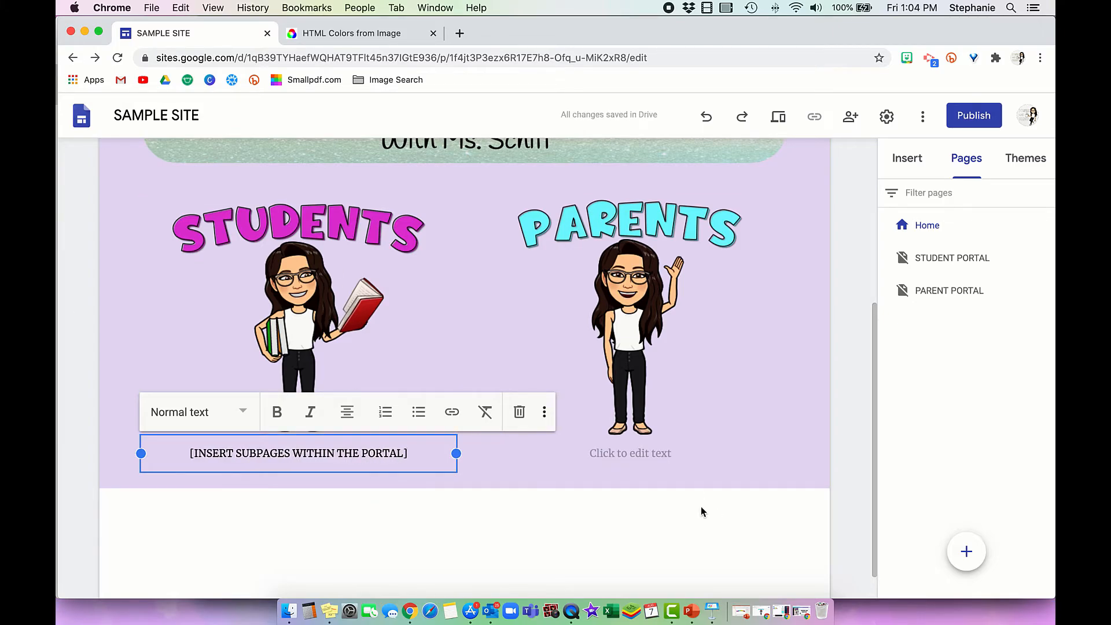
# Enter the caption [INSERT SUBPAGES WITHIN THE PORTAL] in the text box beneath the PARENTS image.
pyautogui.click(633, 453)
pyautogui.write('[INSERT SUBPAGES')
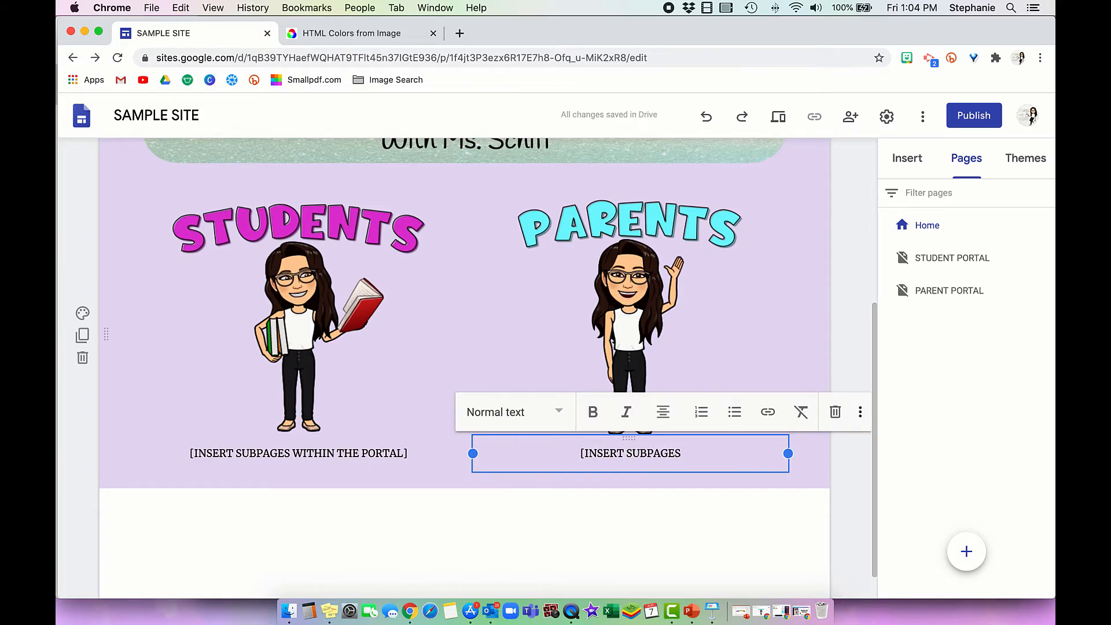
pyautogui.write(' WITHIN THE PORTAL]')
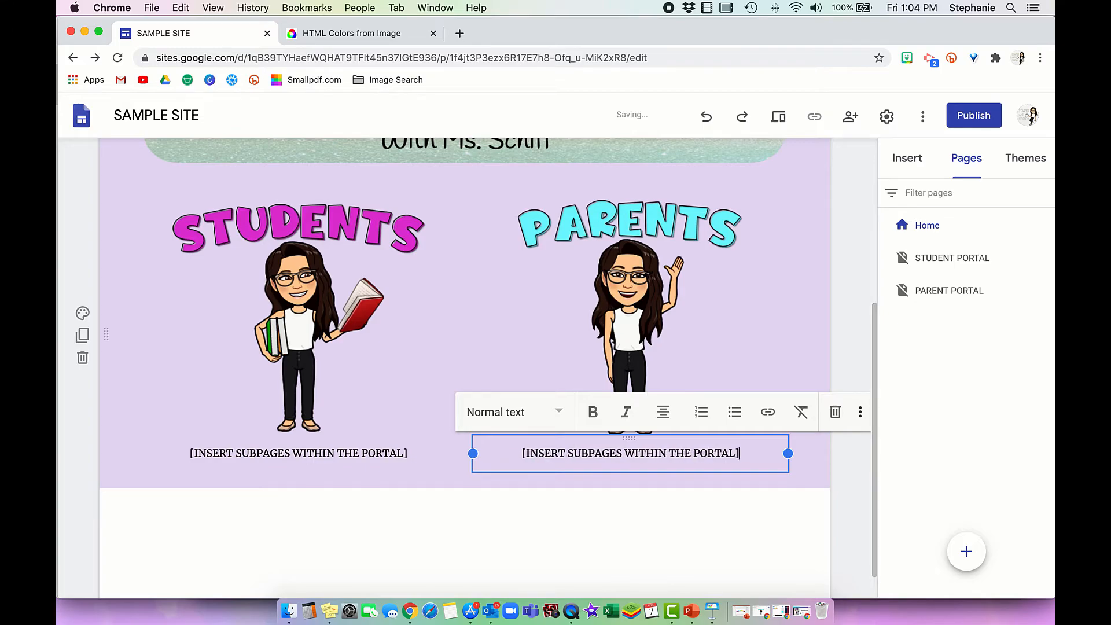
pyautogui.click(852, 429)
# Link the STUDENTS image to the site's STUDENT PORTAL page.
pyautogui.scroll(3, 852, 429)
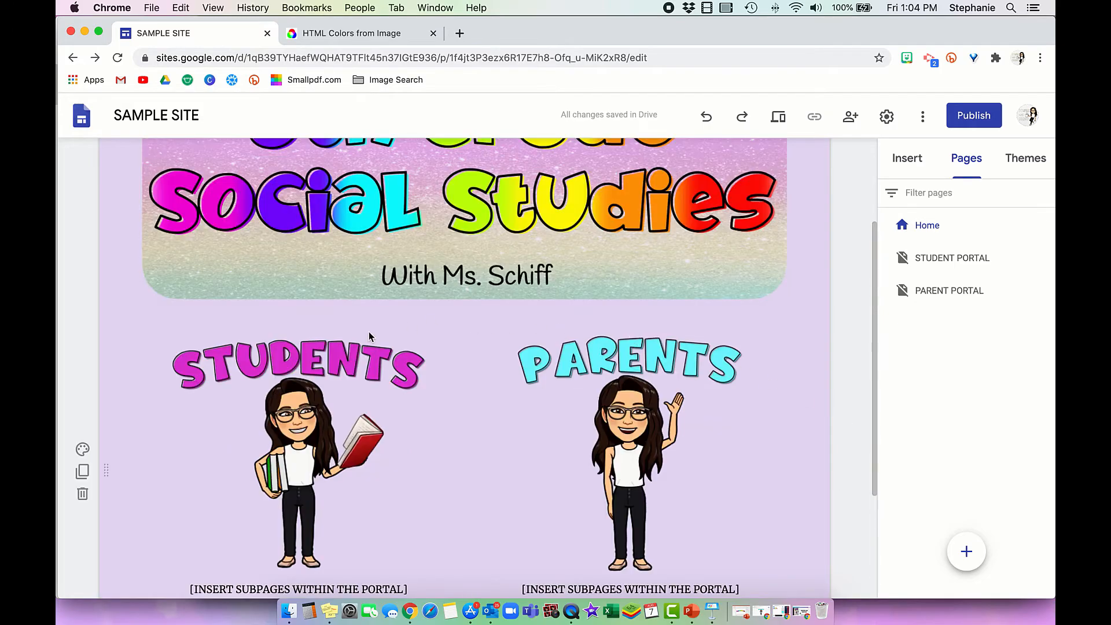
pyautogui.click(294, 409)
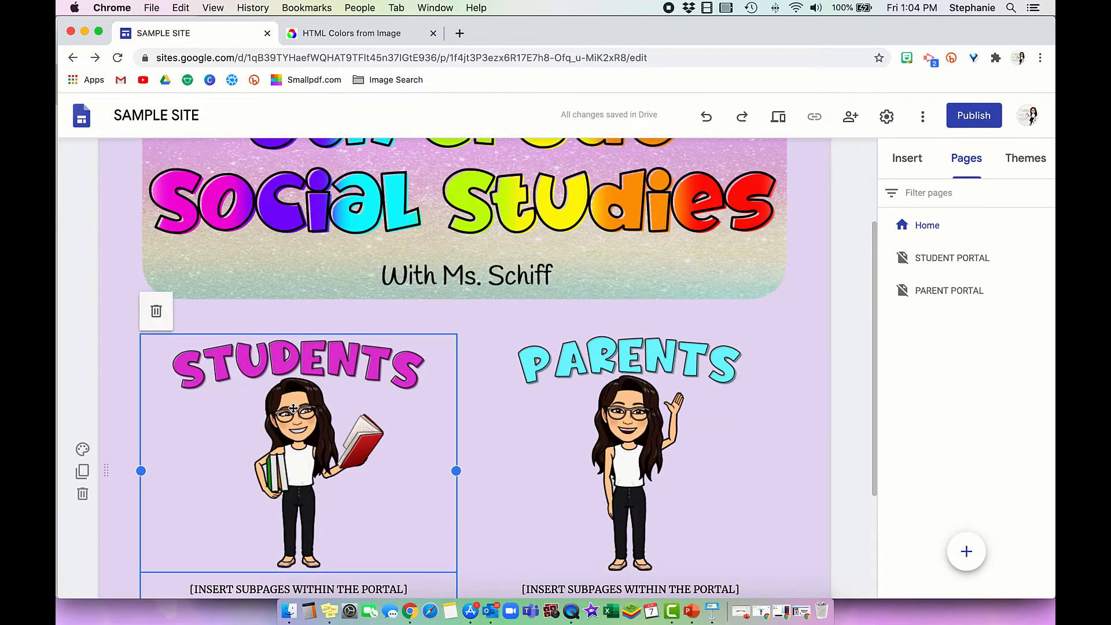
pyautogui.click(300, 413)
pyautogui.doubleClick(300, 413)
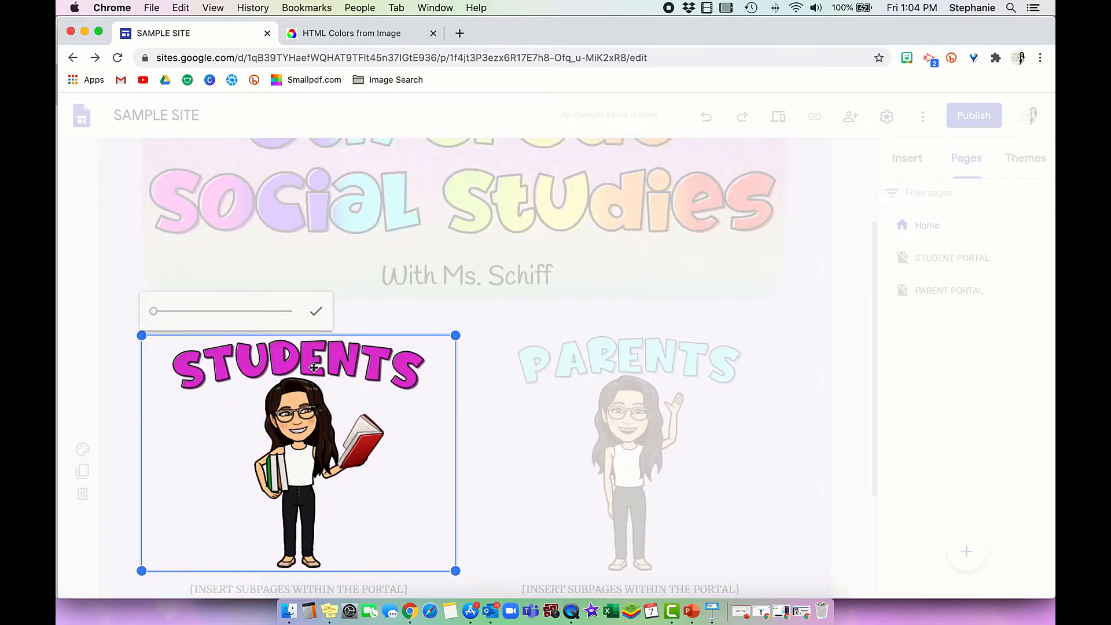
pyautogui.click(317, 310)
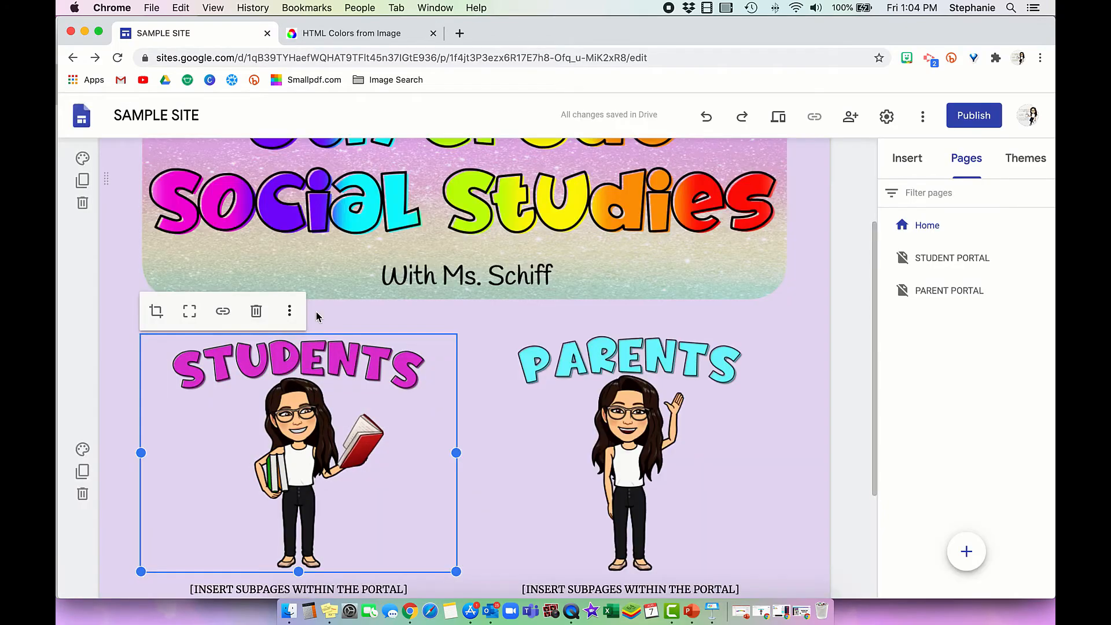
pyautogui.click(222, 313)
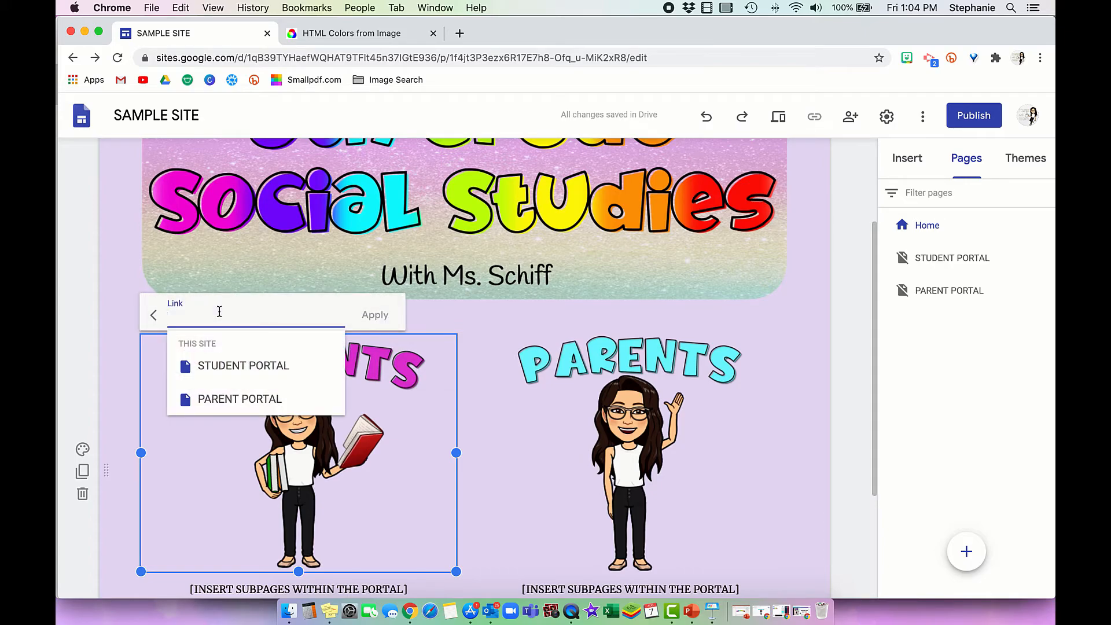
pyautogui.click(235, 366)
pyautogui.click(375, 316)
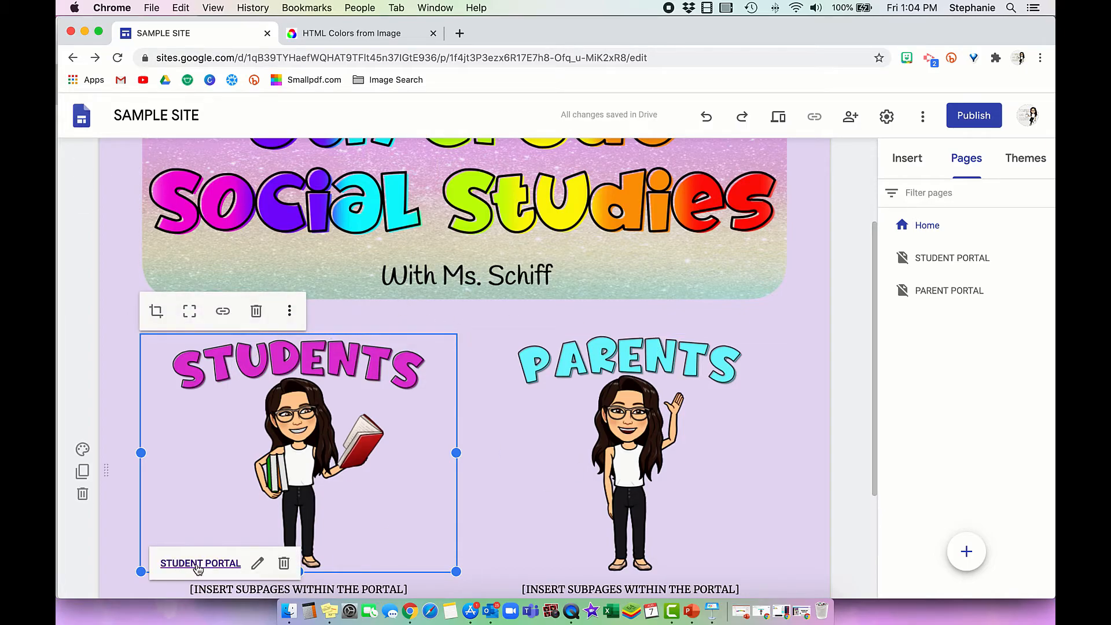
# Link the PARENTS image to the site's PARENT PORTAL page.
pyautogui.click(634, 428)
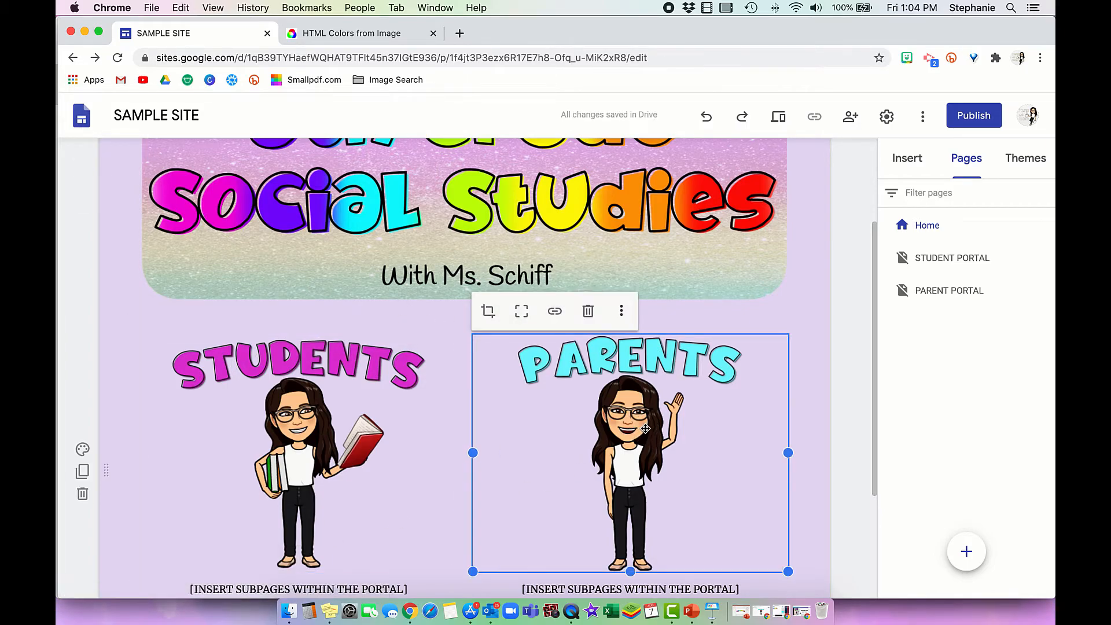
pyautogui.click(554, 312)
pyautogui.click(566, 399)
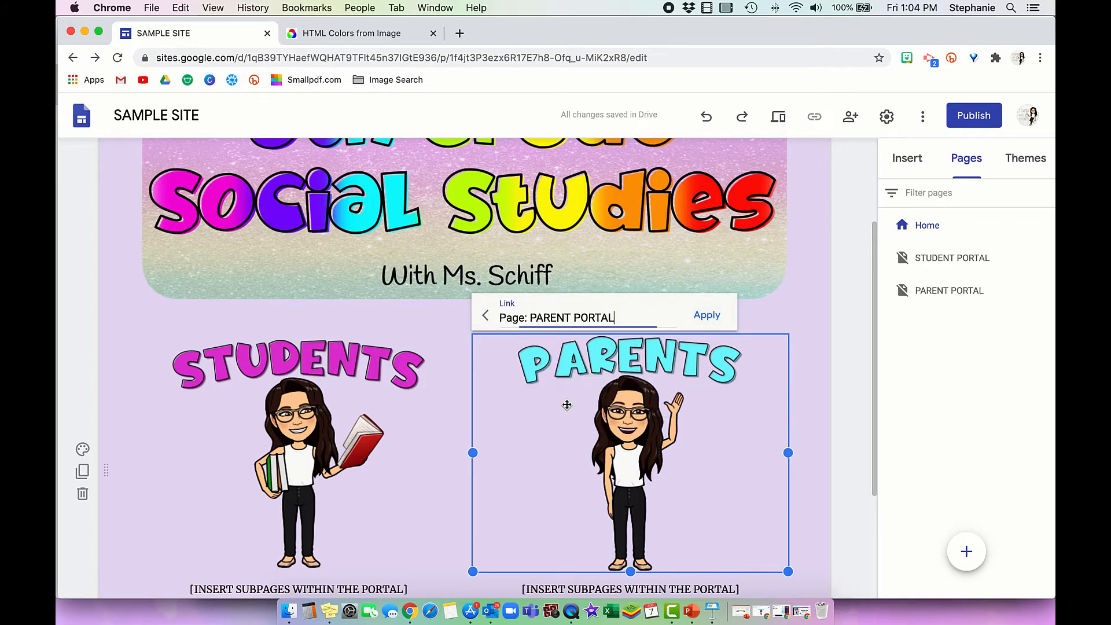
pyautogui.click(704, 317)
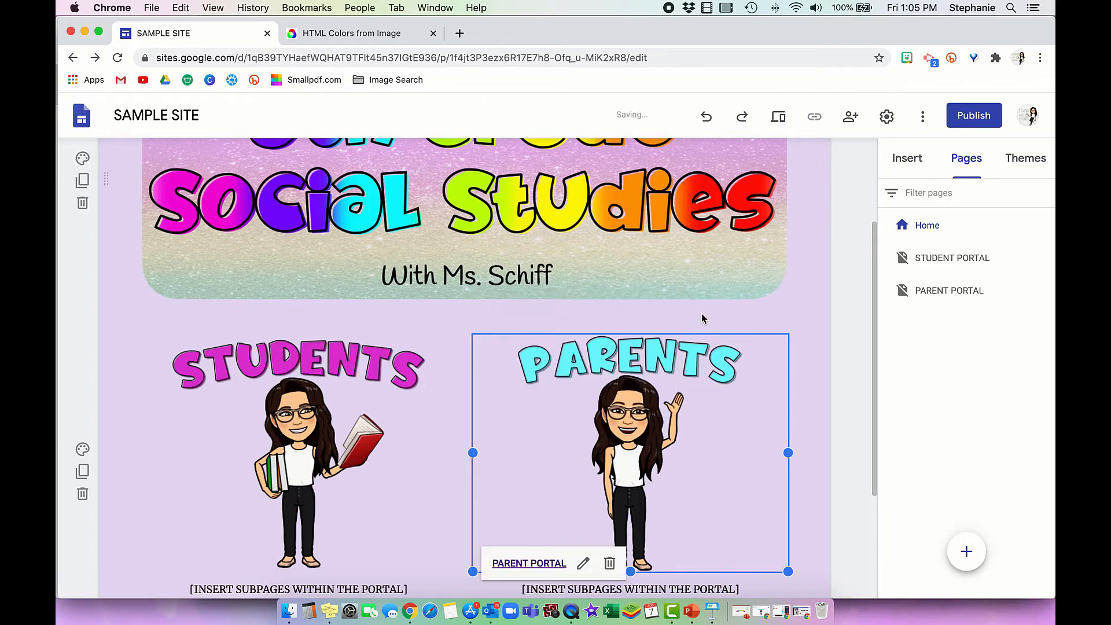
pyautogui.click(843, 357)
# Open the site's publishing settings and set the web address to sagsamplewebsite.
pyautogui.scroll(-2, 842, 359)
pyautogui.scroll(4, 842, 359)
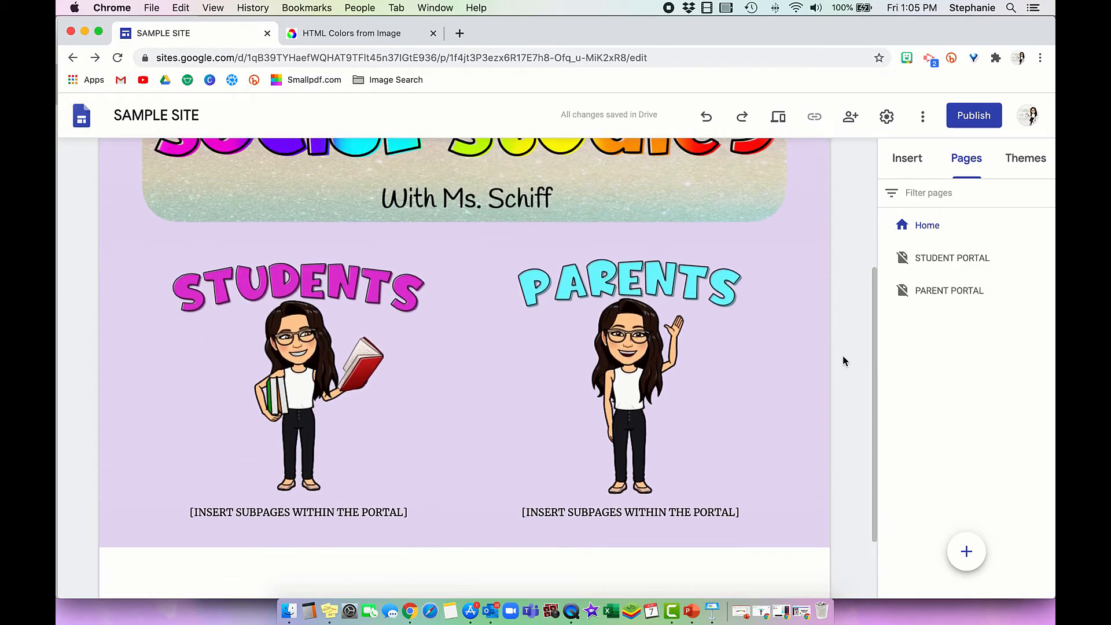
pyautogui.click(972, 117)
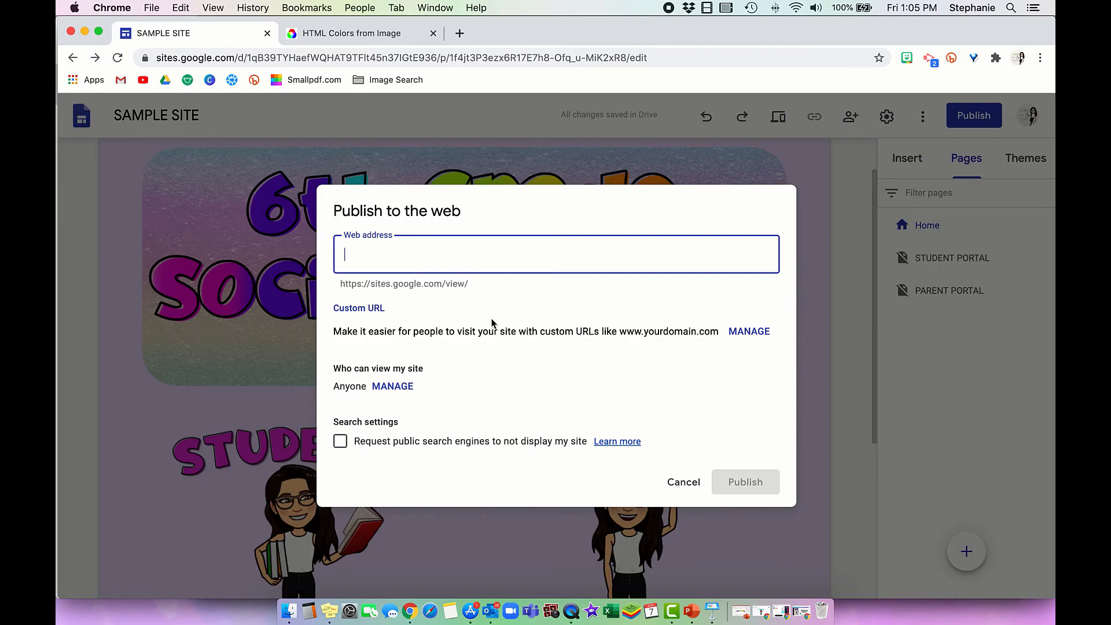
pyautogui.write('sagsamplewebsite')
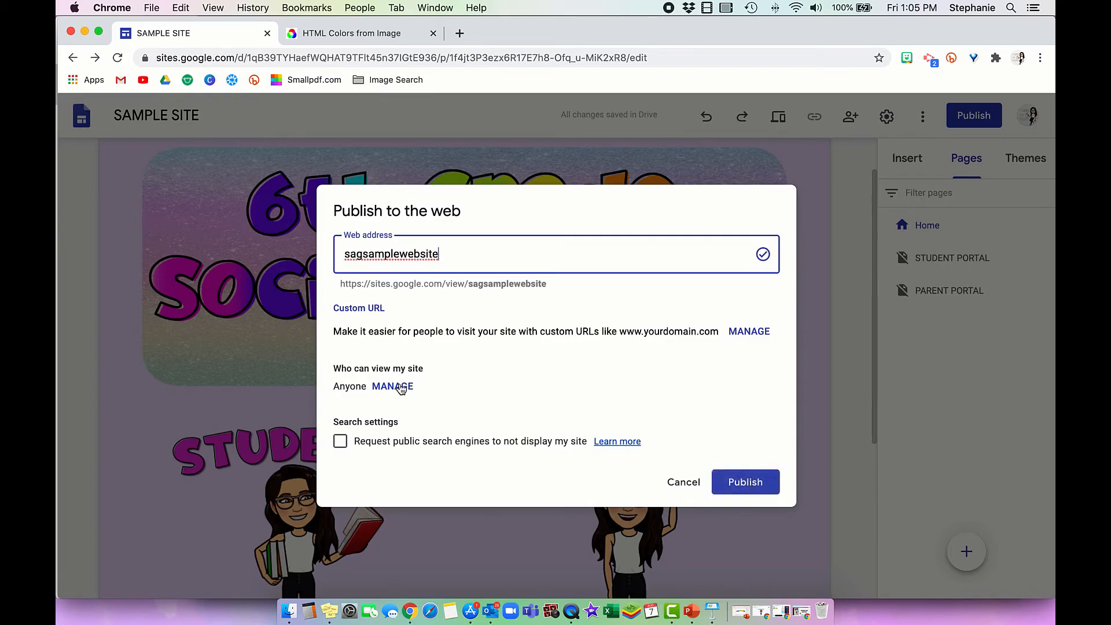
# Change the published site's link access to Restricted and publish the site.
pyautogui.click(398, 386)
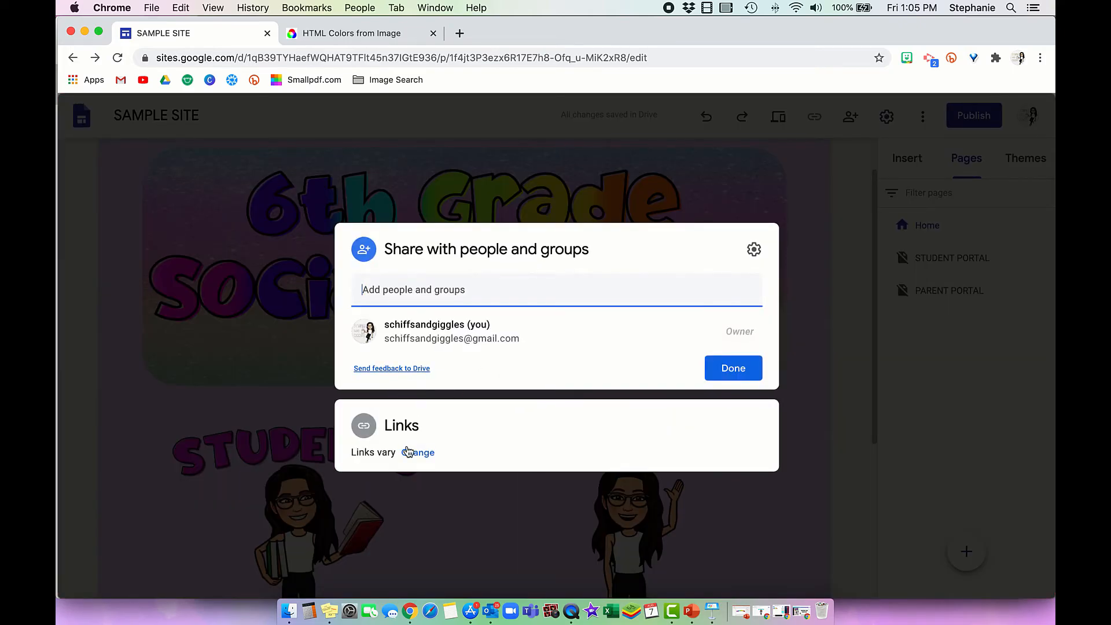
pyautogui.click(422, 454)
pyautogui.click(482, 403)
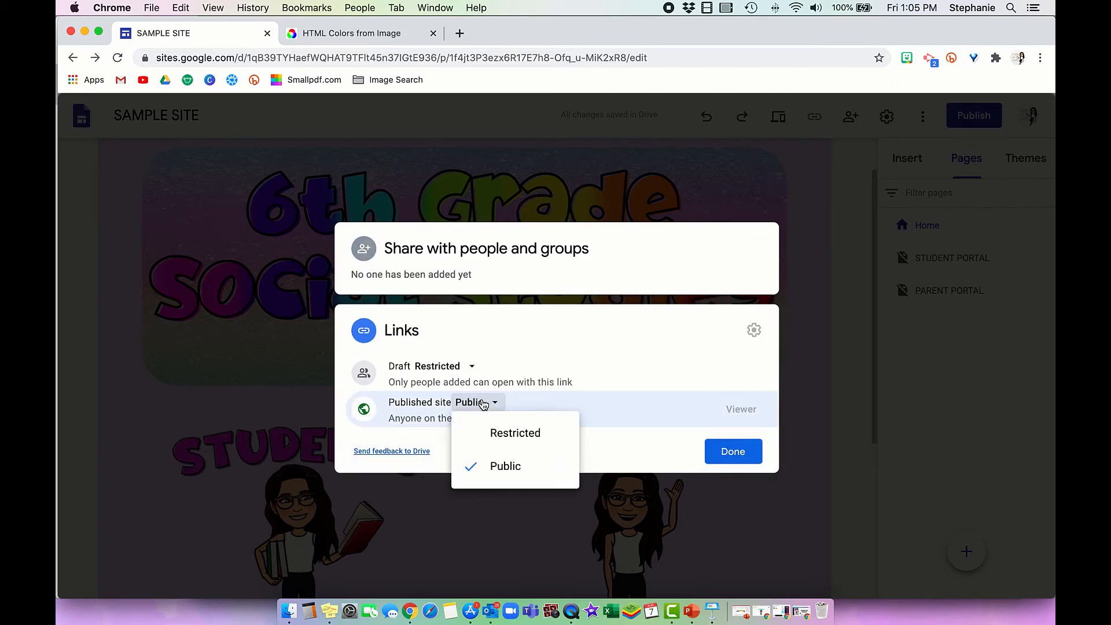
pyautogui.click(500, 432)
pyautogui.click(733, 454)
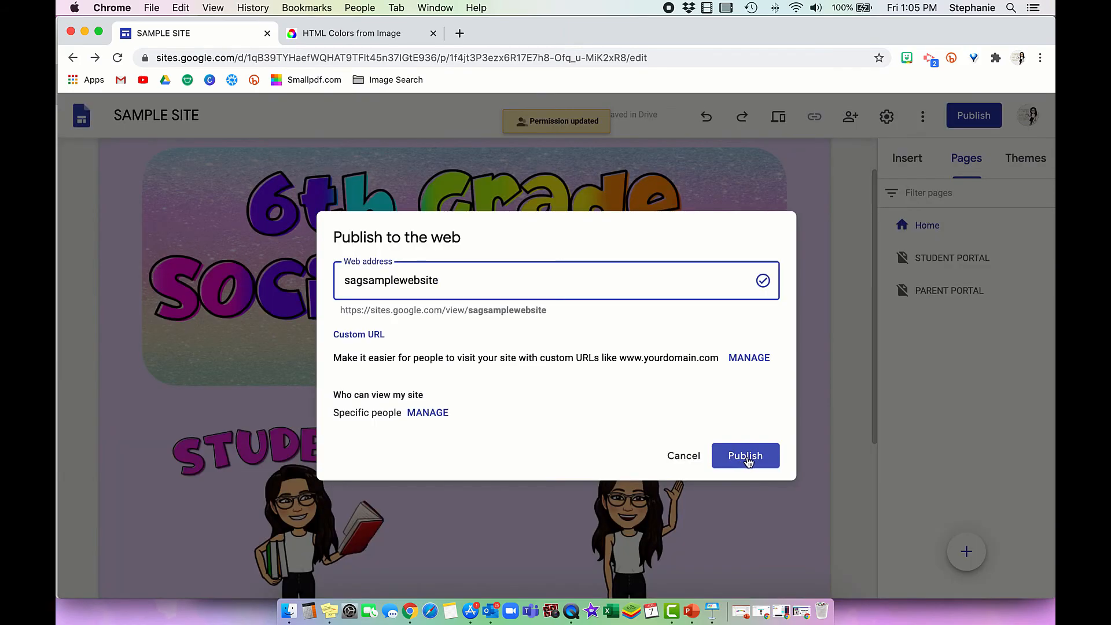
pyautogui.click(747, 459)
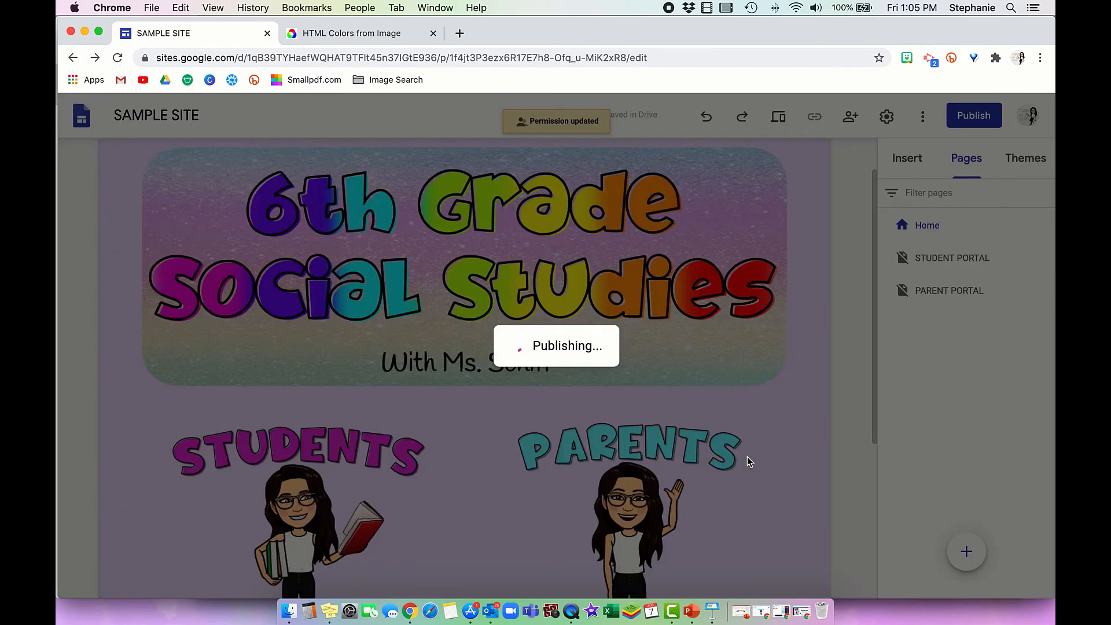